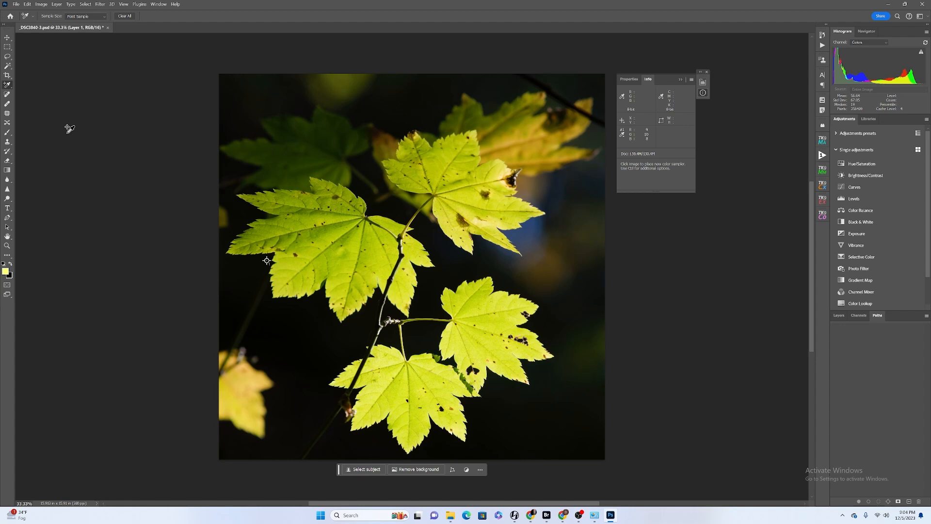
left_click(28, 5)
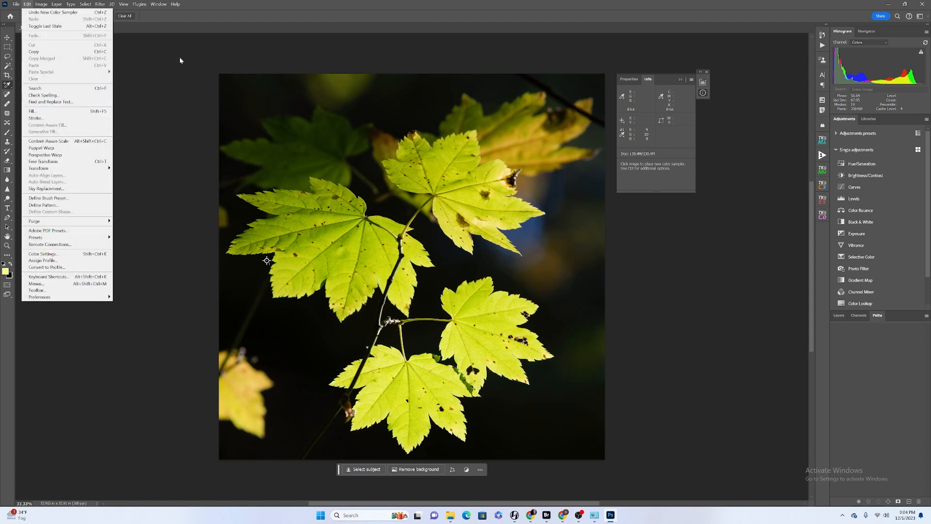
left_click(254, 31)
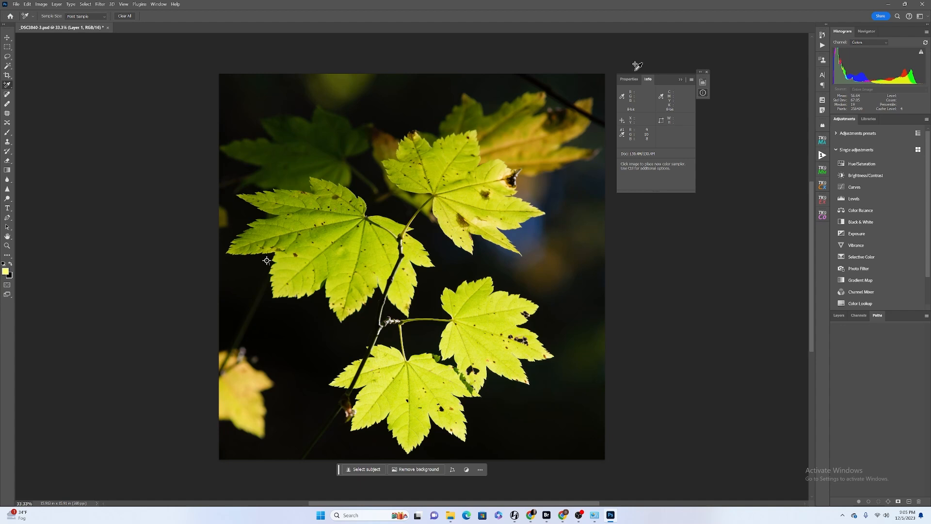
Switch the workspace layout to Essentials (Default)
left_click(154, 4)
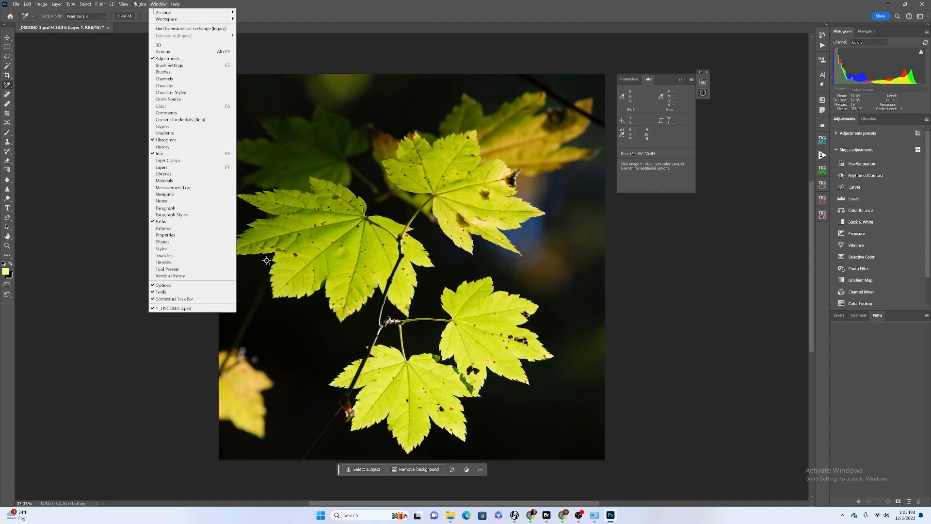
mouse_move(162, 21)
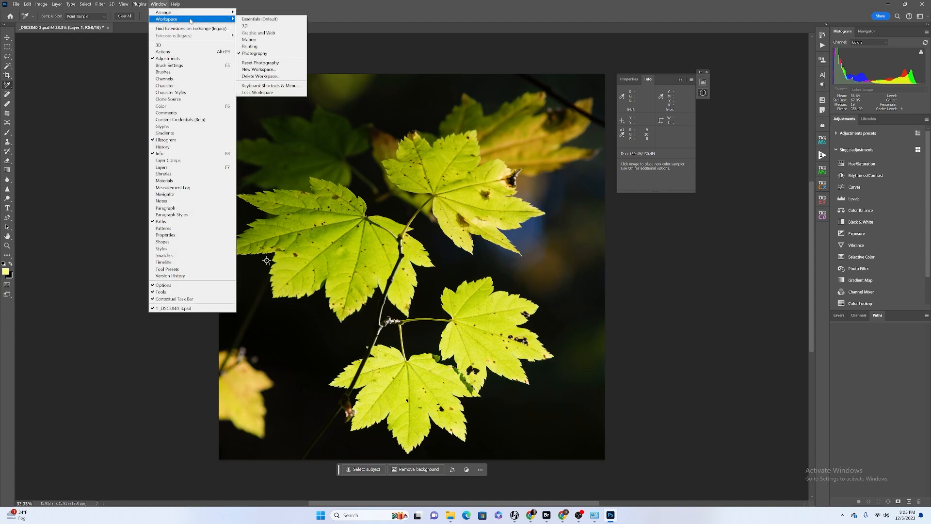
left_click(260, 19)
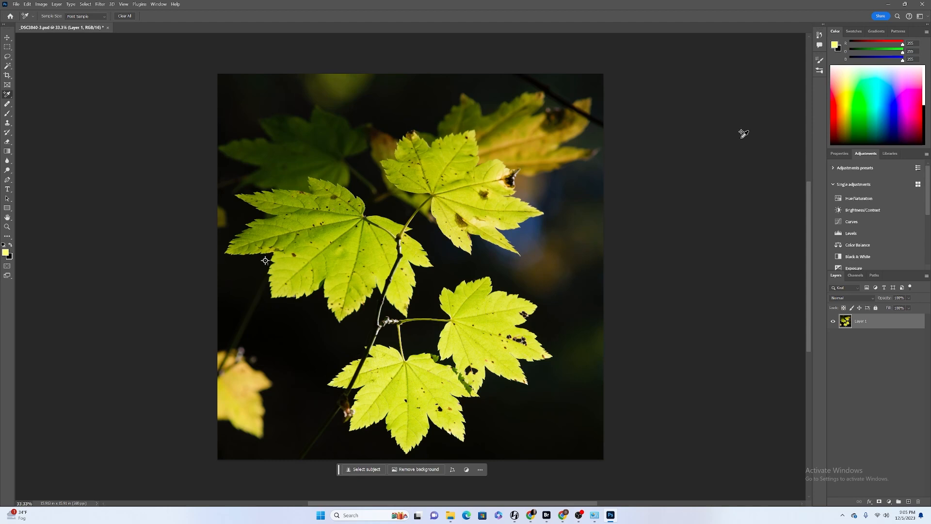
Switch the workspace layout back to Photography
left_click(159, 4)
mouse_move(163, 22)
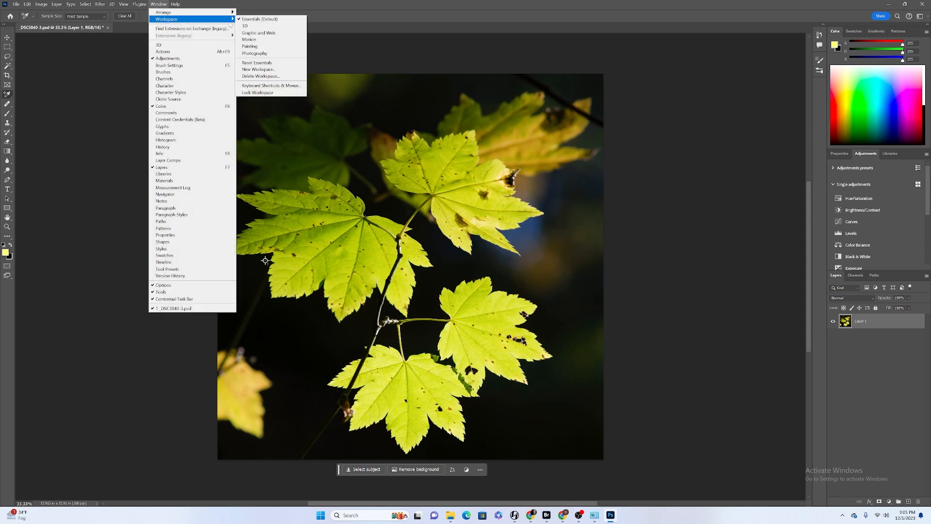
left_click(266, 53)
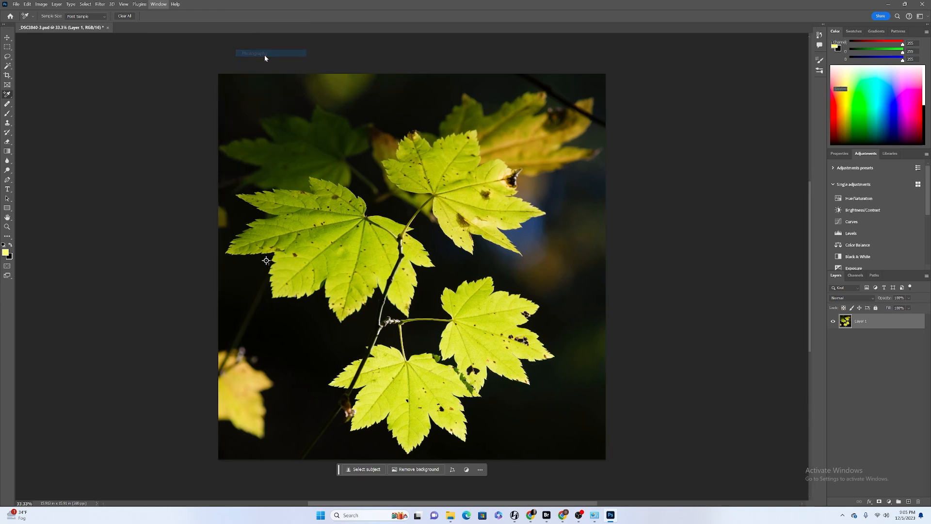
left_click(921, 17)
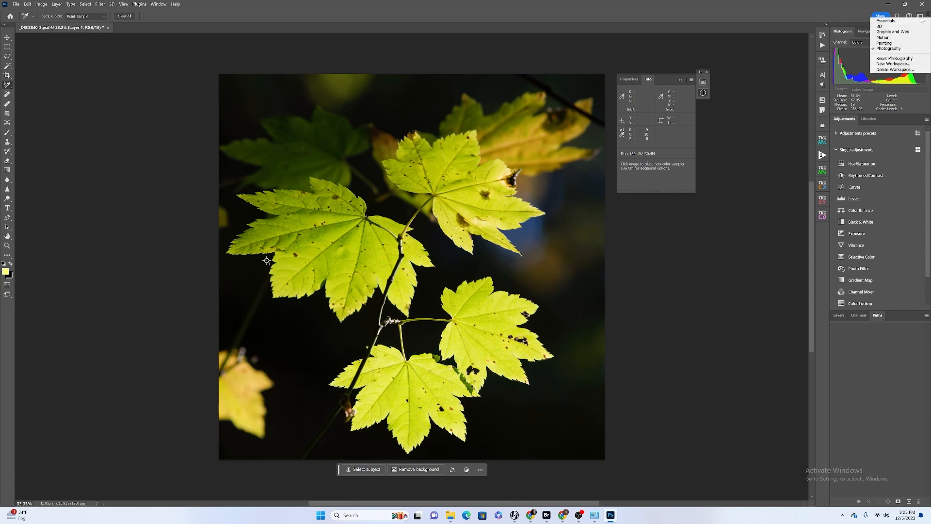
left_click(892, 51)
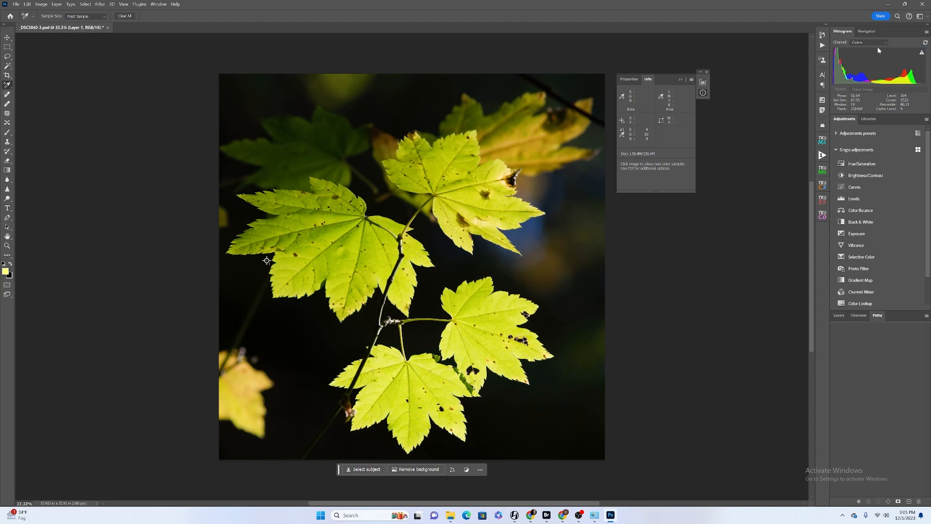
Refresh the histogram with uncached data and switch its channel to RGB and back to Colors
left_click(922, 50)
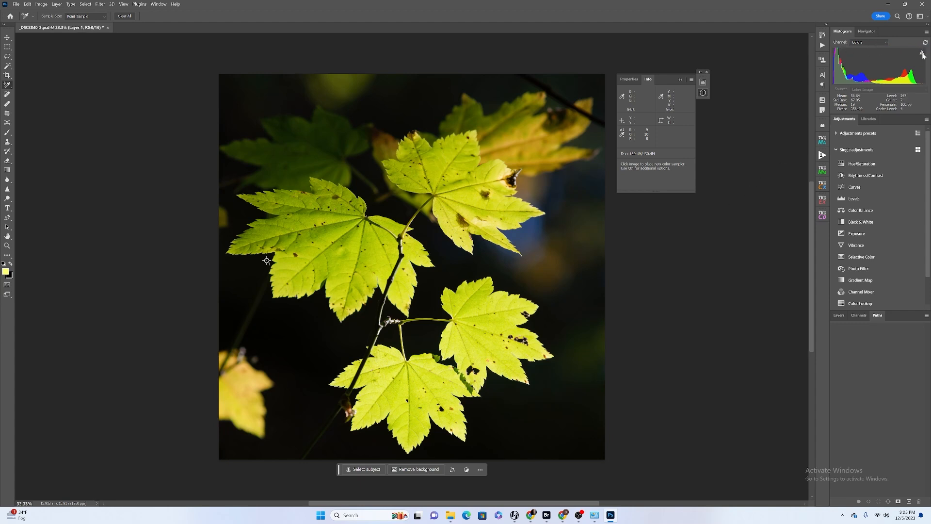
left_click(875, 43)
left_click(875, 45)
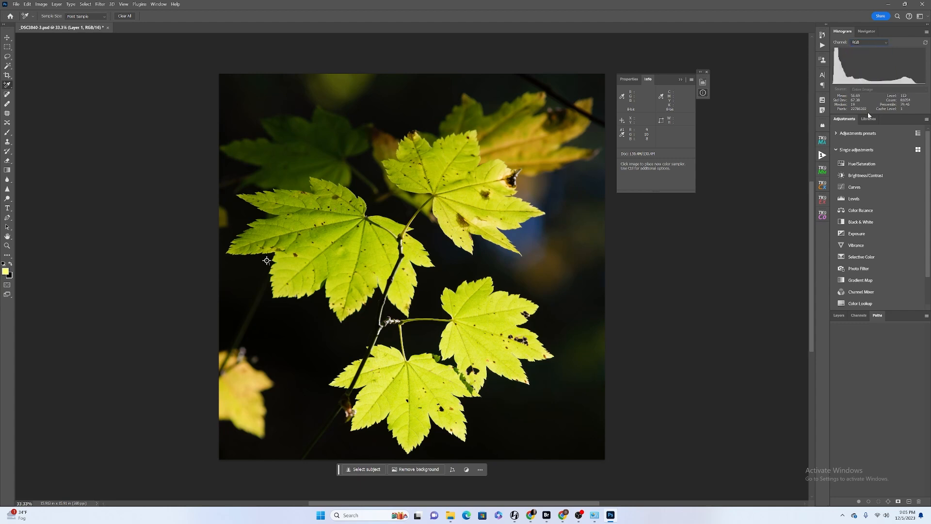
left_click(880, 43)
left_click(868, 76)
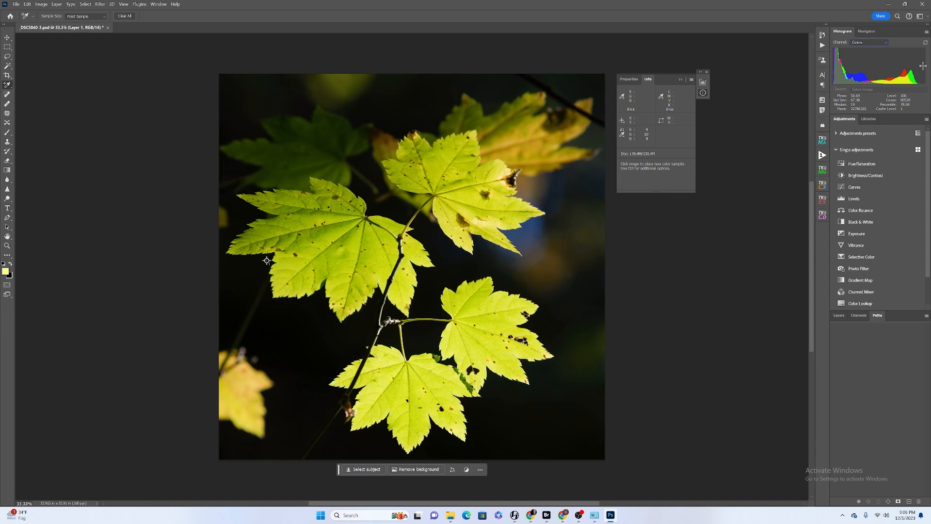
left_click(927, 33)
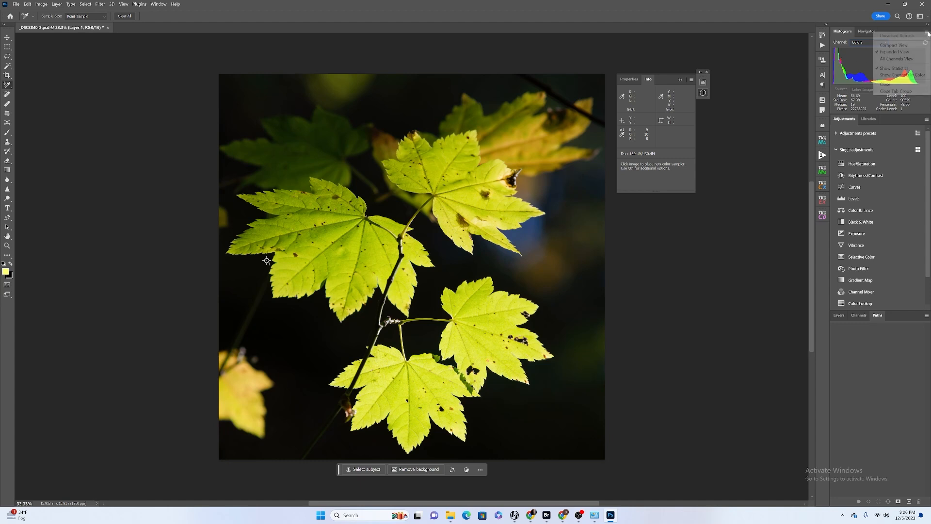
left_click(910, 75)
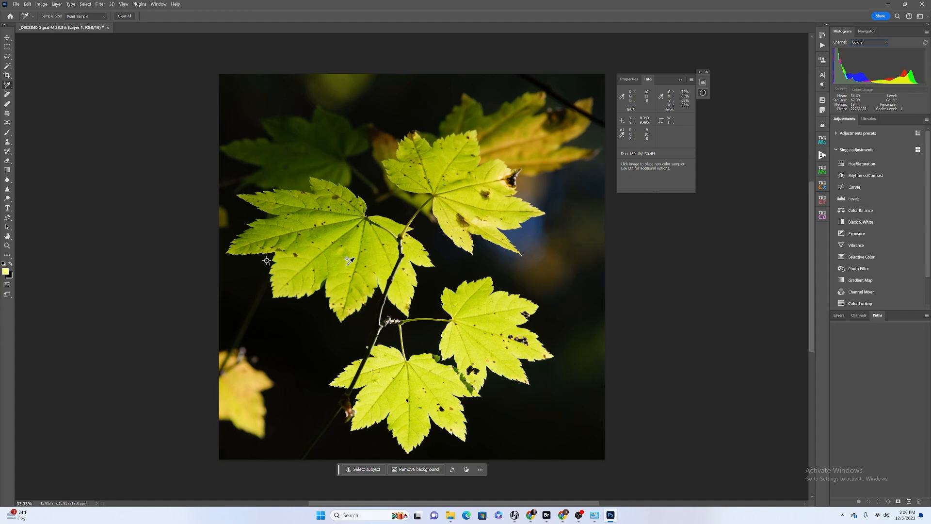
Place a second Color Sampler point on the lower right green leaf, near its center
right_click(7, 87)
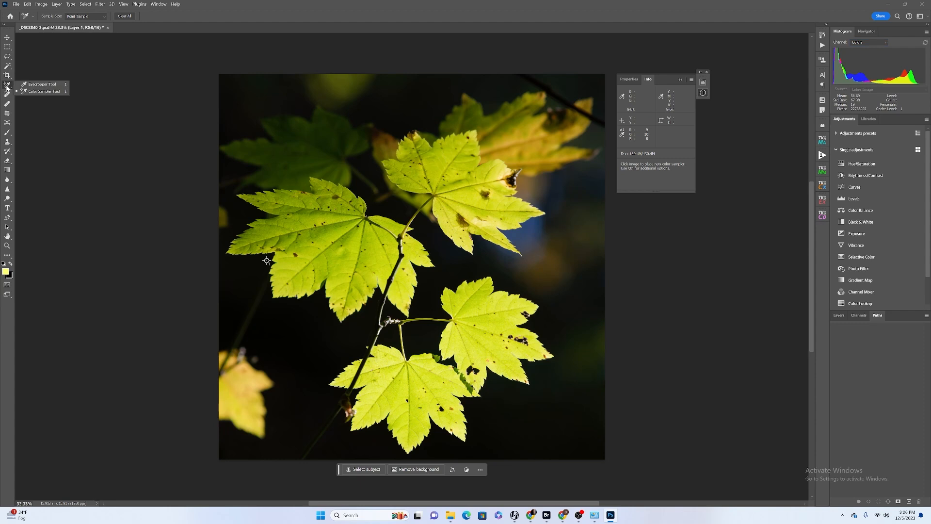
left_click(42, 91)
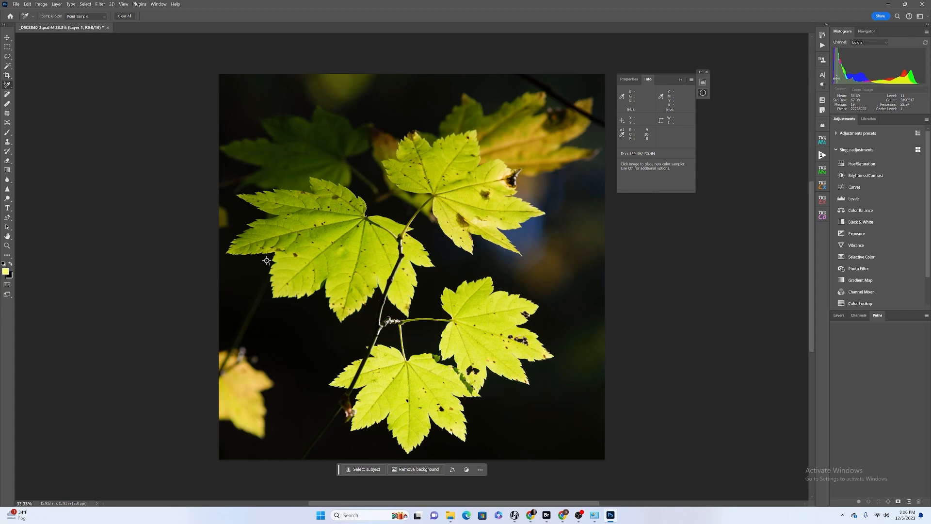
left_click_drag(836, 77, 833, 79)
left_click(498, 322)
Inspect the tonal levels in the highlight range of the histogram
left_click_drag(894, 75, 905, 79)
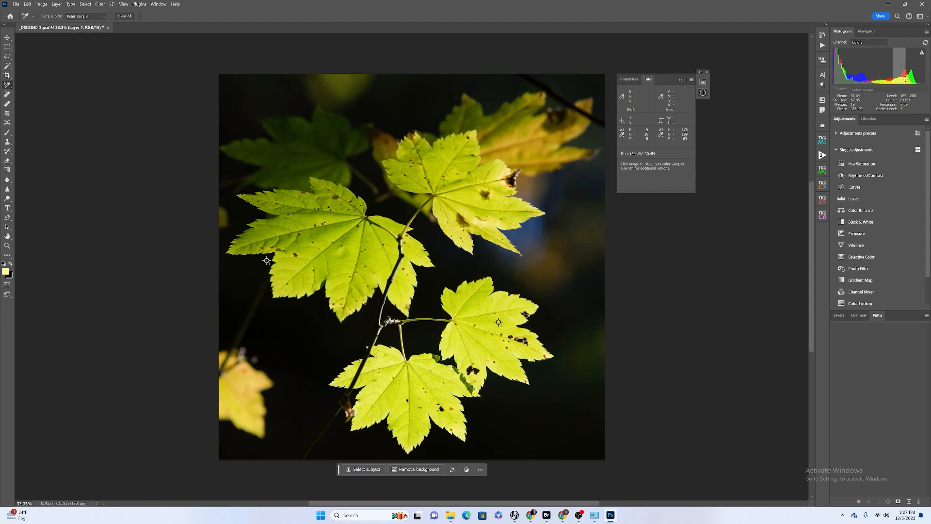
left_click_drag(906, 75, 907, 75)
left_click_drag(907, 76, 907, 76)
left_click_drag(906, 77, 907, 77)
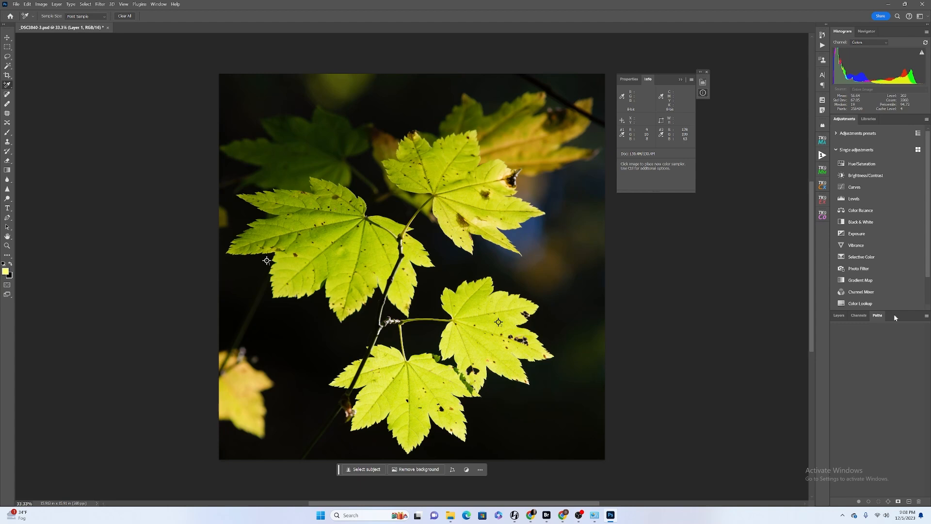
Add a Hue/Saturation adjustment layer above the photo and collapse the floating color info display
left_click(159, 5)
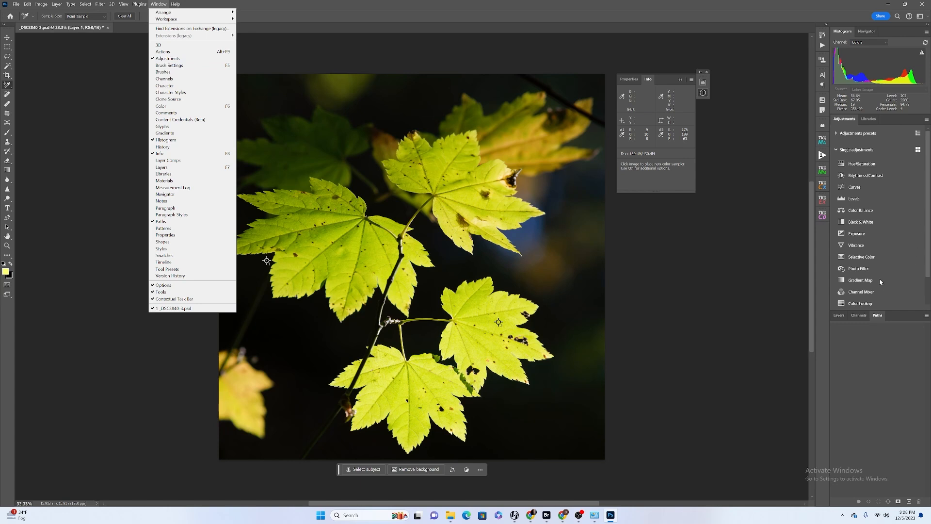
left_click(854, 165)
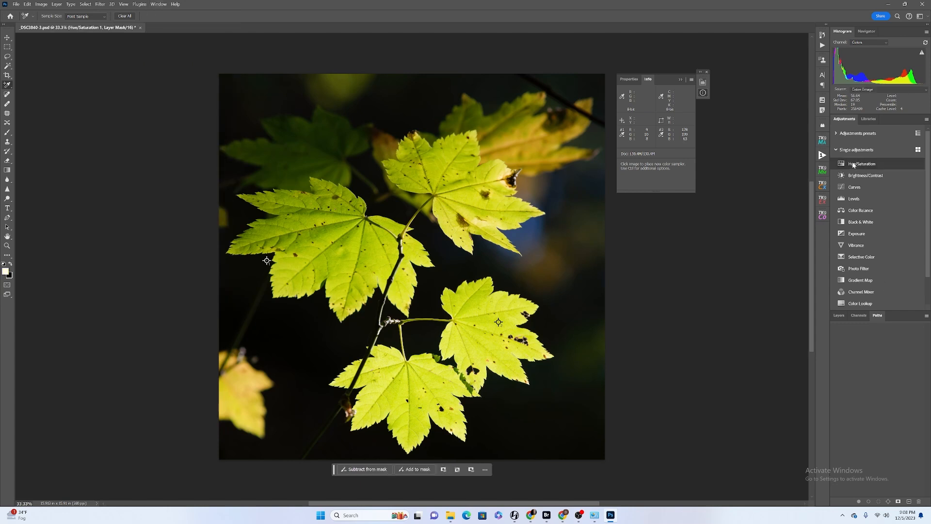
left_click(681, 79)
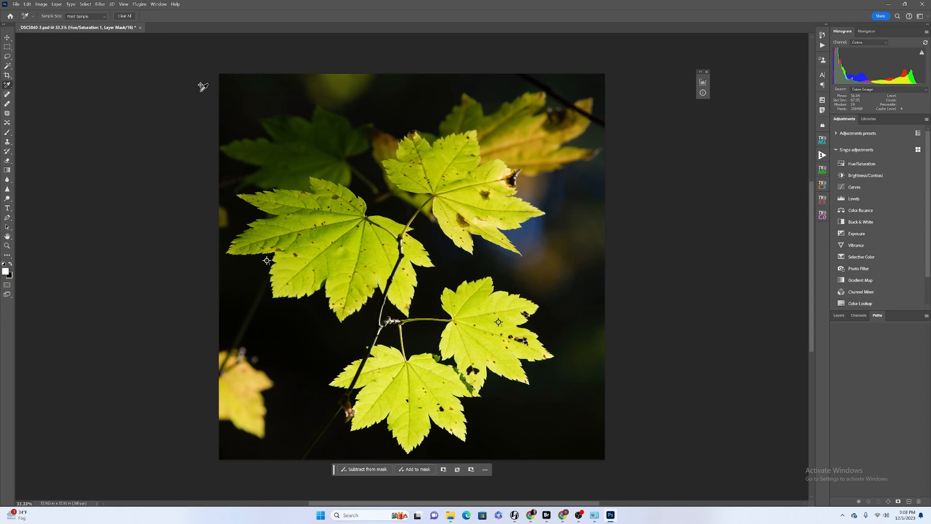
Display the document's layer list in place of its paths
left_click(158, 4)
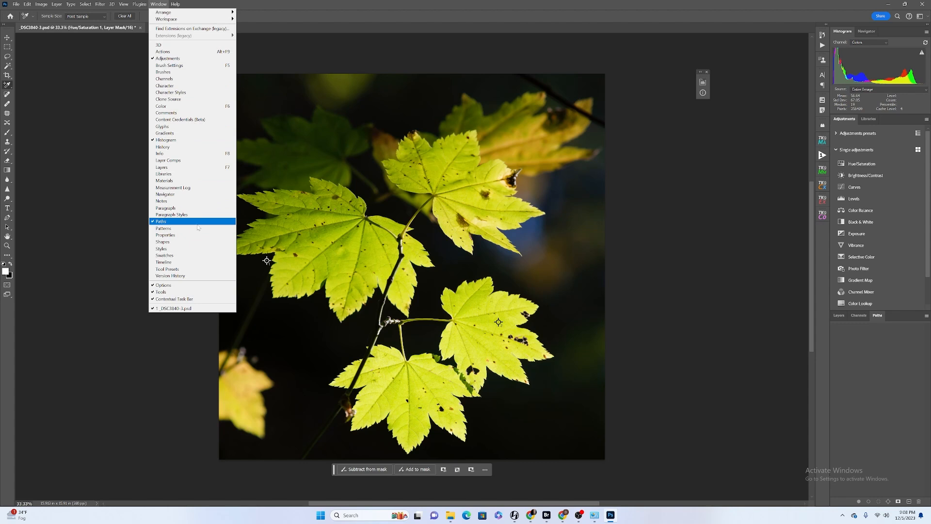
left_click(851, 323)
left_click(840, 316)
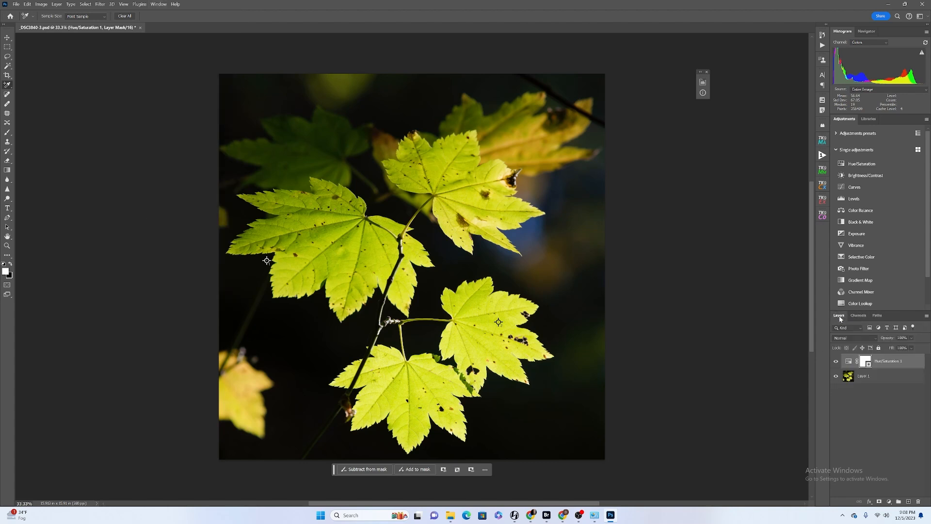
left_click(159, 4)
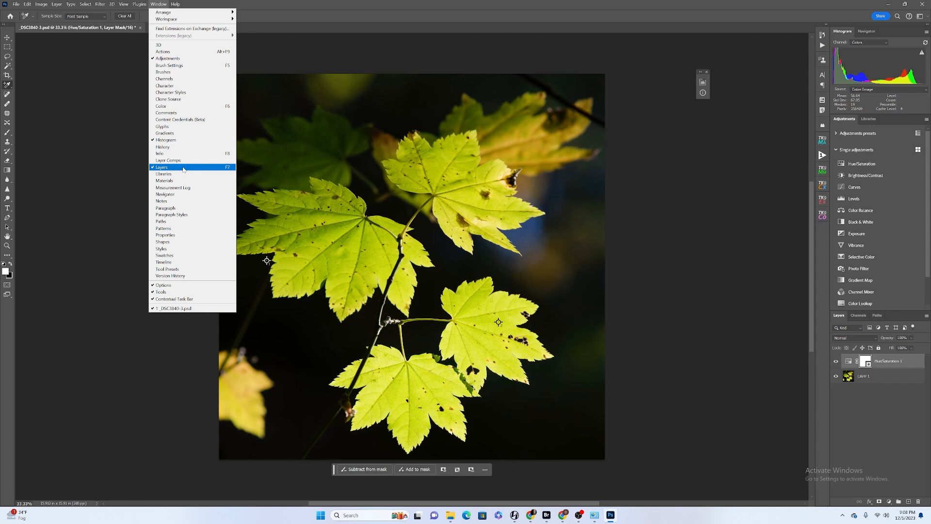
left_click(345, 49)
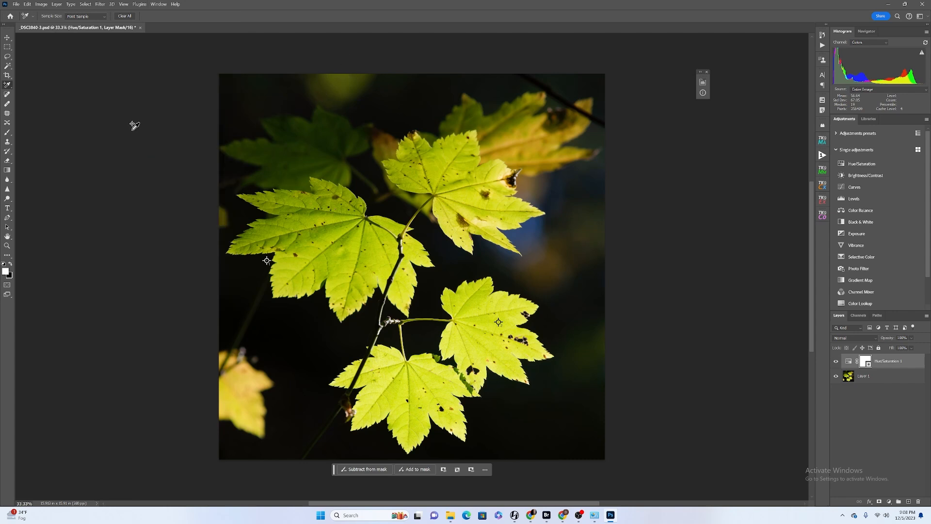
Activate the Move tool, and open the Color Settings with the Custom preset kept
left_click(7, 38)
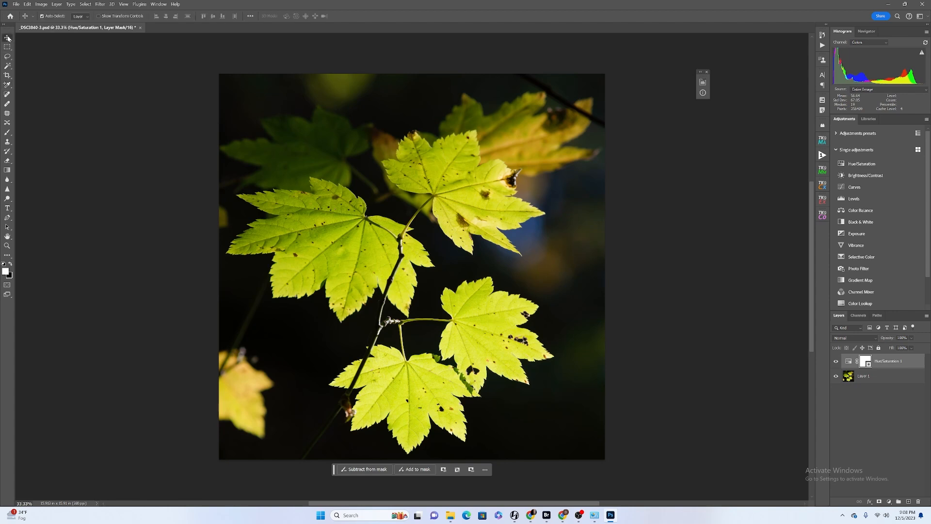
left_click(28, 5)
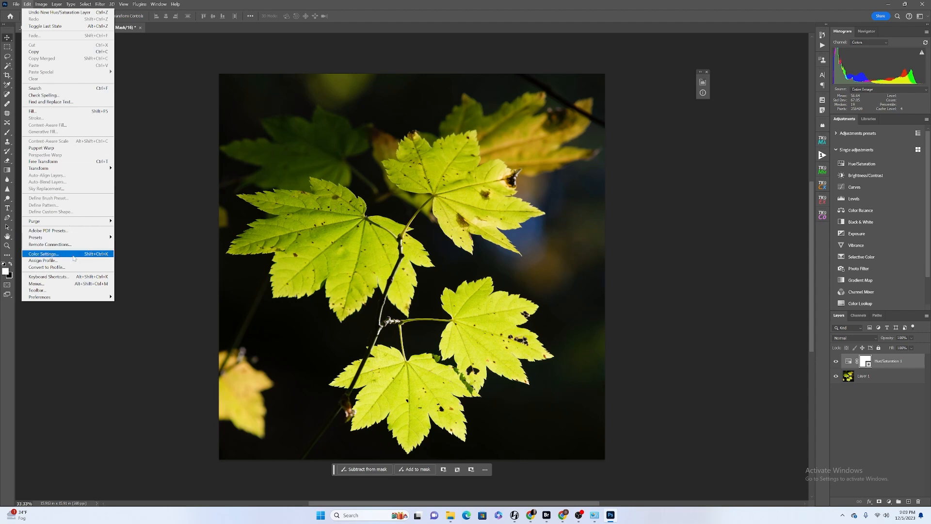
left_click(74, 258)
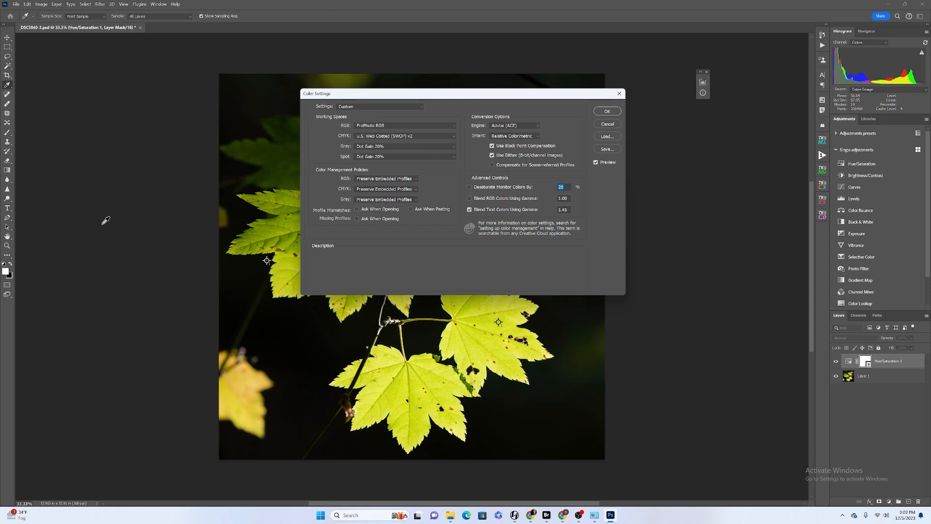
left_click(420, 104)
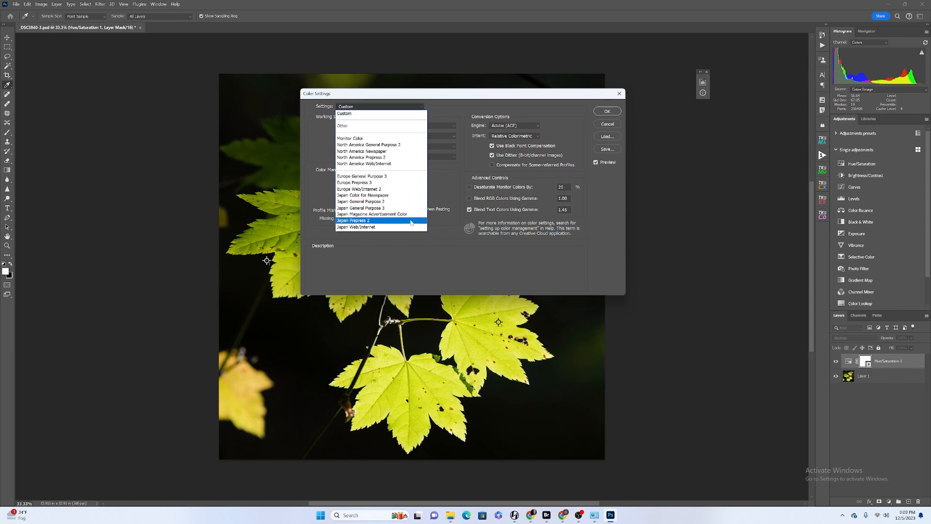
left_click(392, 113)
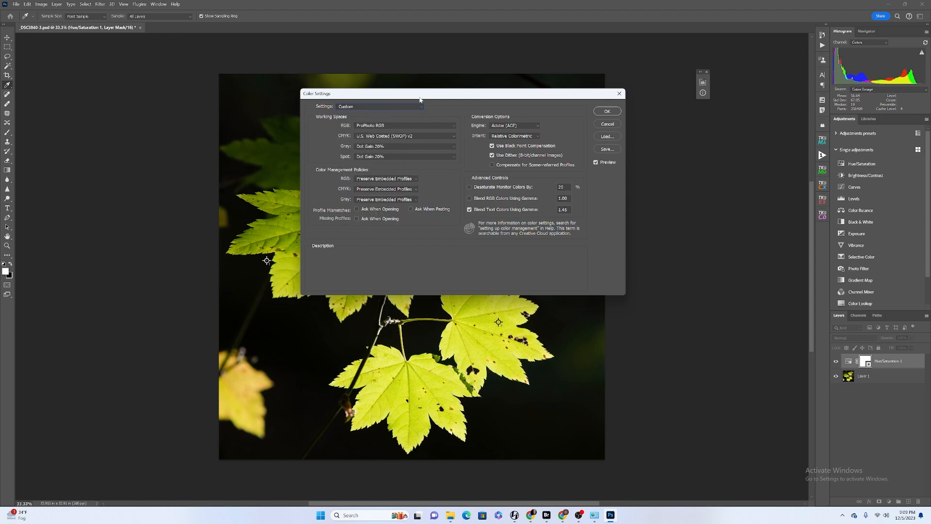
Set the RGB working space to ProPhoto RGB and the CMYK working space to U.S. Web Coated (SWOP) v2
left_click(455, 125)
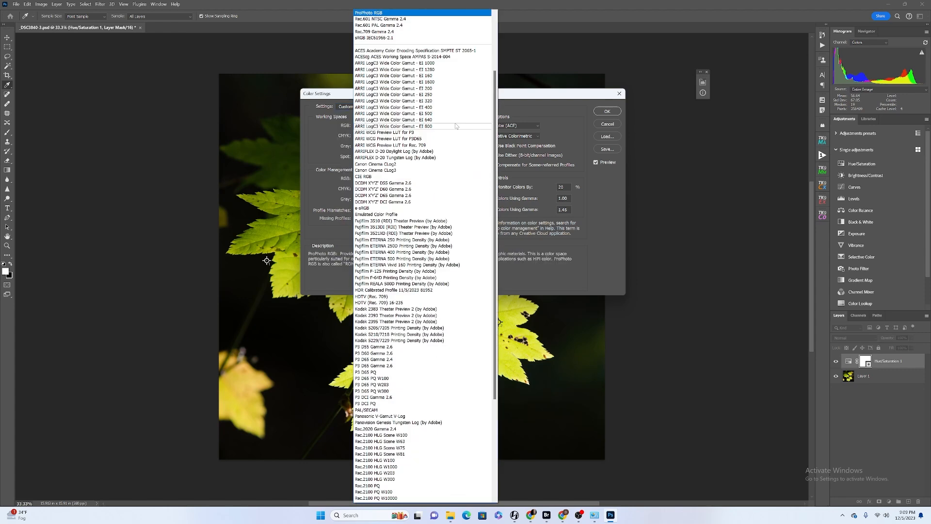
left_click(392, 13)
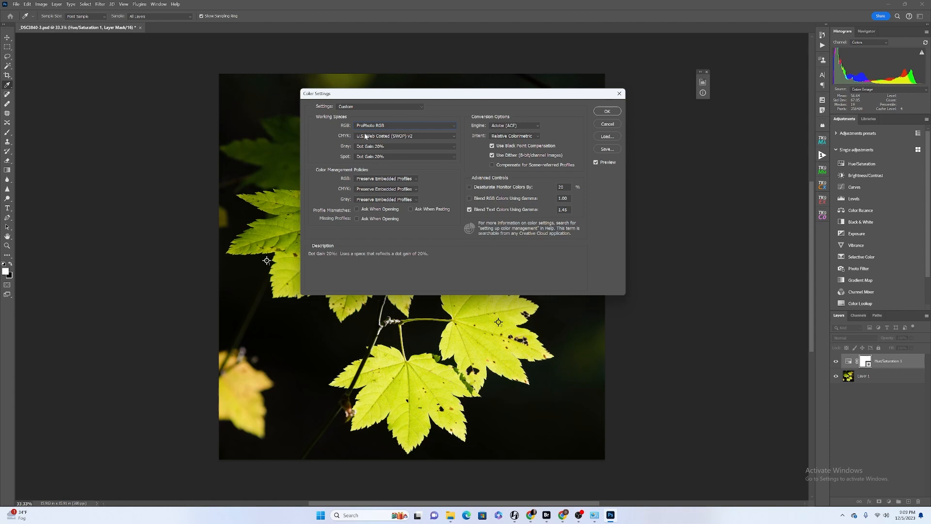
left_click(396, 137)
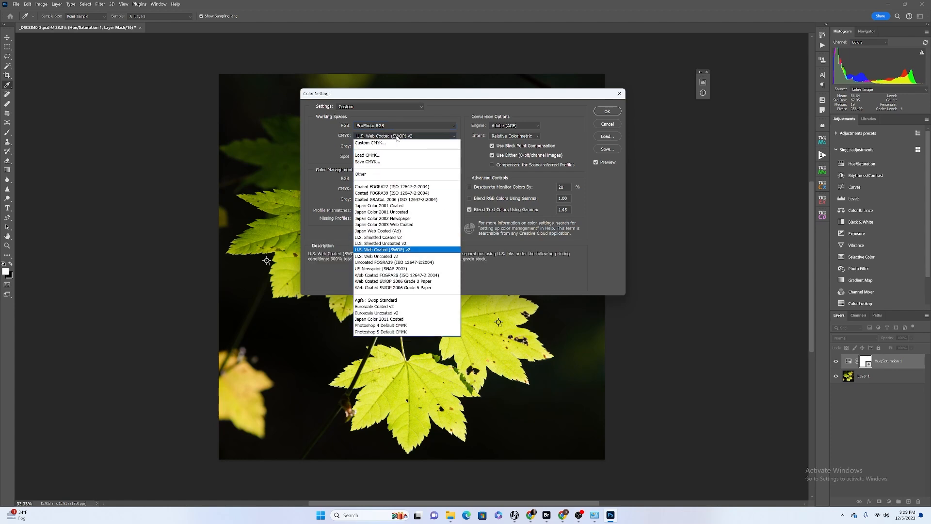
left_click(411, 250)
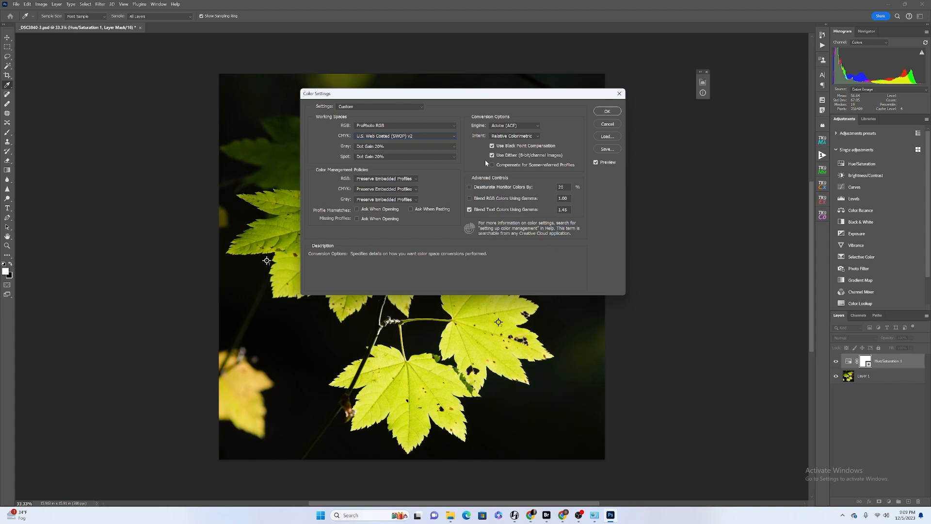
Keep Adobe (ACE) as the conversion engine and apply the color settings
left_click(533, 128)
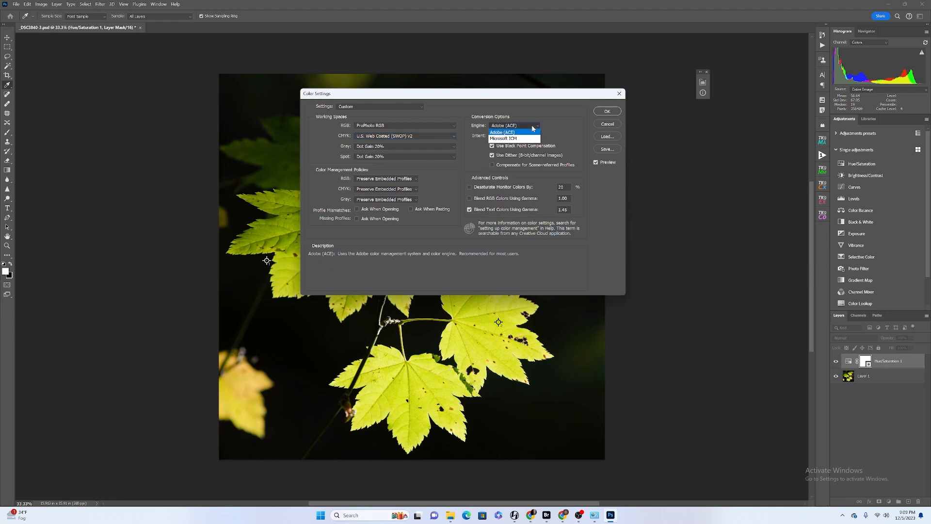
left_click(533, 133)
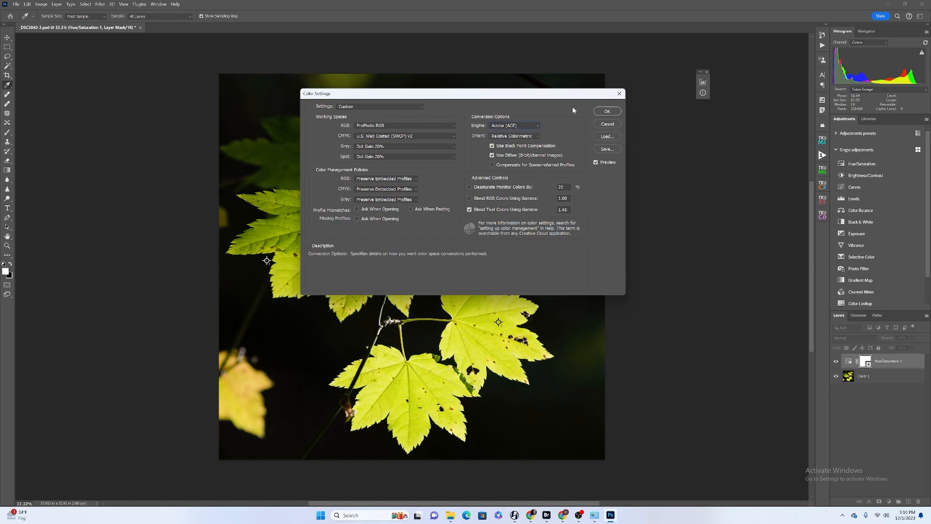
left_click(521, 128)
left_click(520, 135)
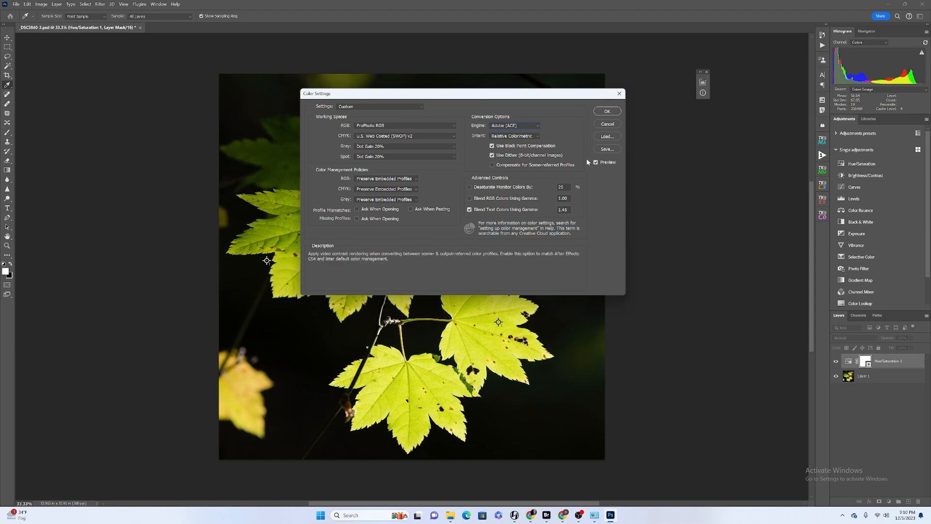
left_click(607, 111)
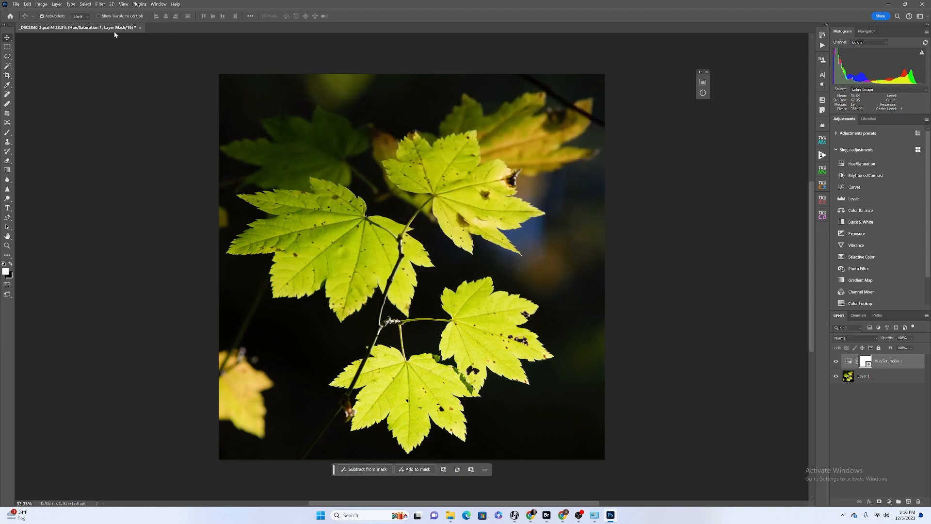
Open the preferences and review the General, Interface and Workspace settings
left_click(27, 4)
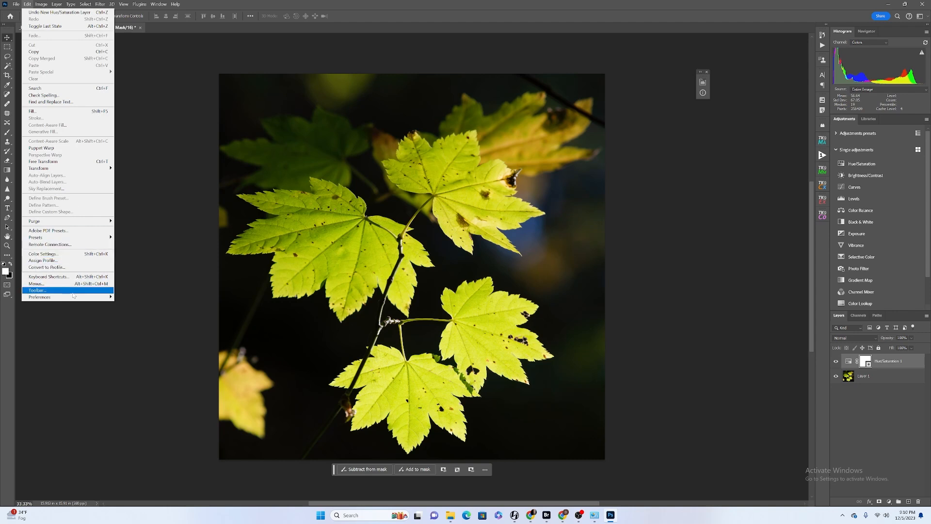
mouse_move(78, 299)
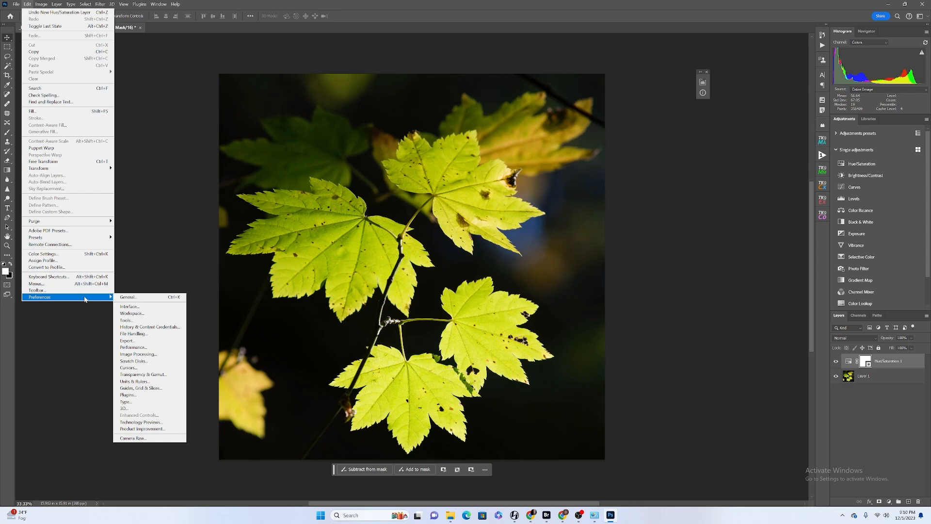
left_click(152, 298)
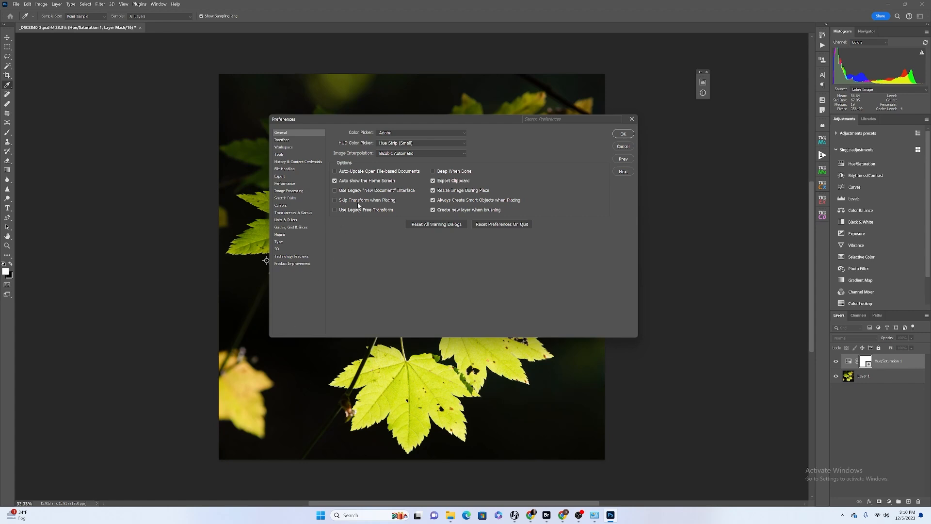
left_click(421, 131)
left_click(423, 130)
left_click(282, 141)
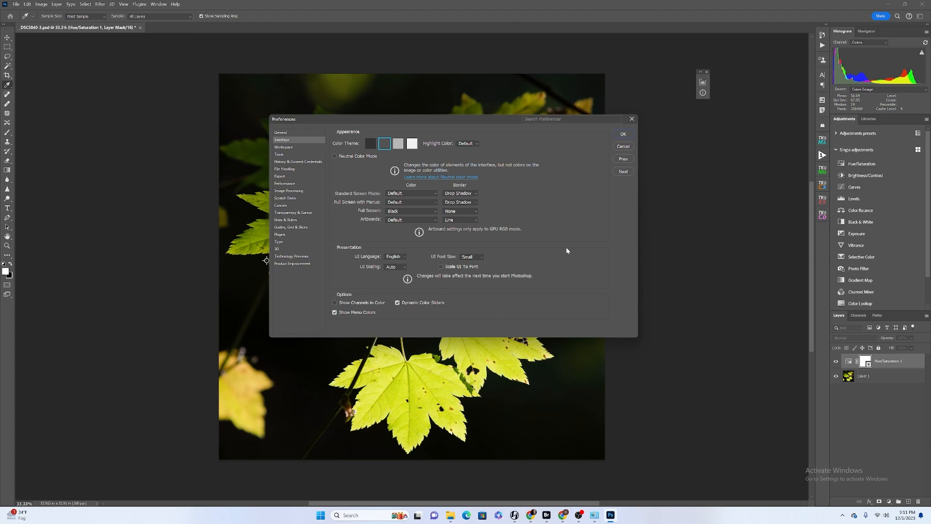
left_click(286, 147)
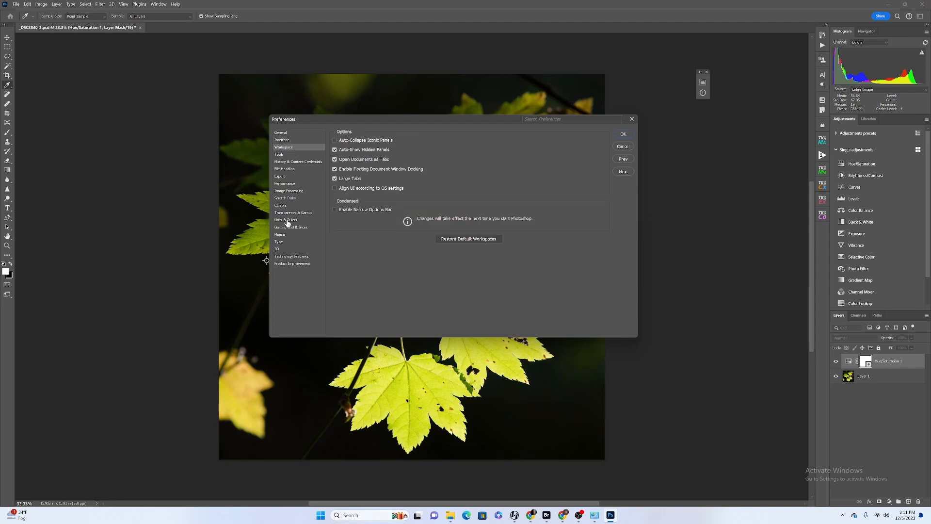
In the Tools preferences, switch the Show Tooltips option on and back off
left_click(281, 155)
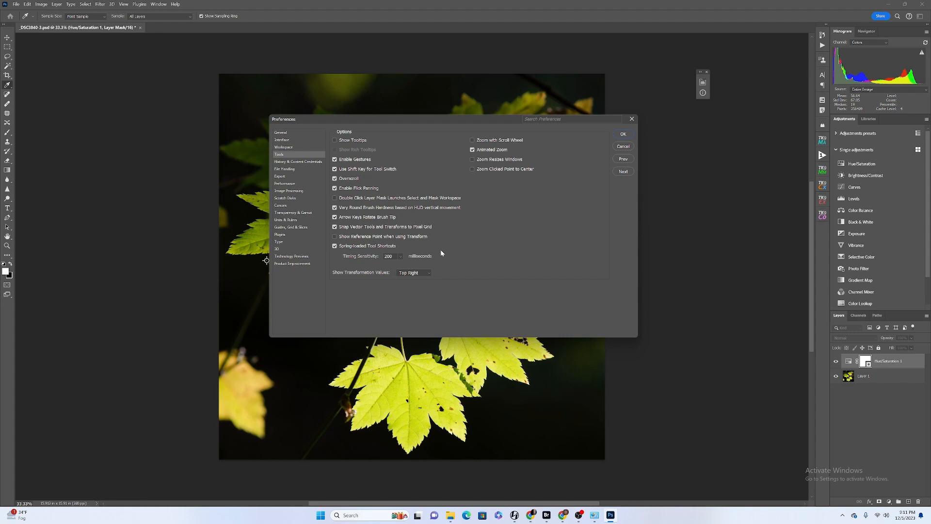
left_click(335, 140)
left_click(334, 141)
In the History & Content Credentials preferences, enable the History Log and disable it again
left_click(303, 163)
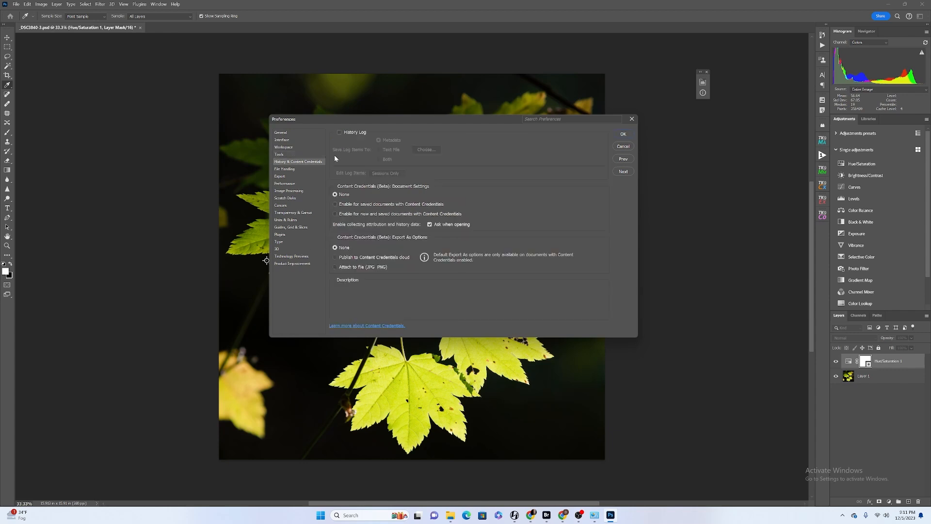
left_click(339, 132)
mouse_move(531, 263)
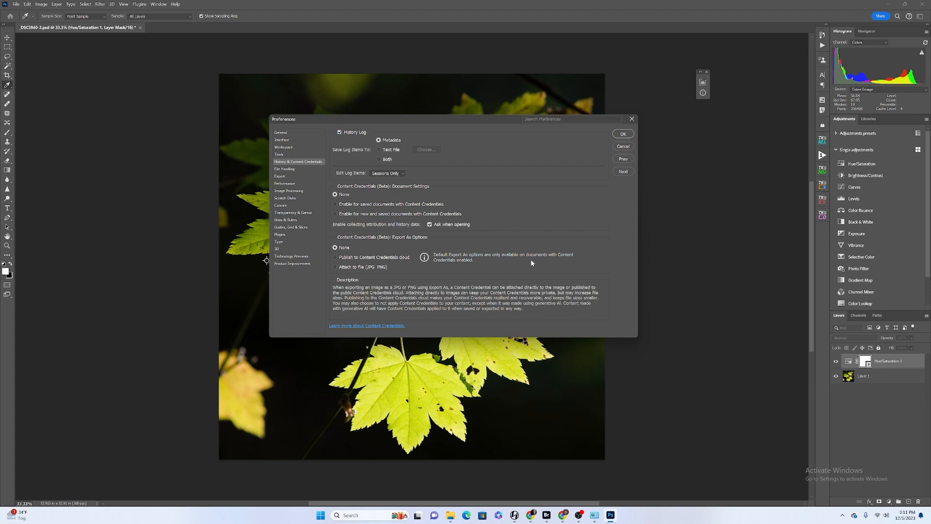
left_click(340, 132)
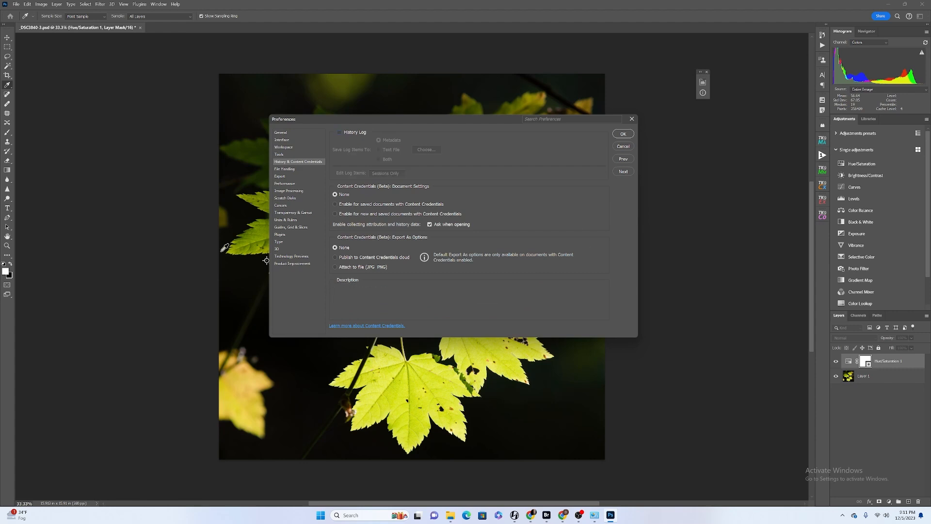
Review the File Handling, Export and Performance preferences, including the available cache levels
left_click(289, 170)
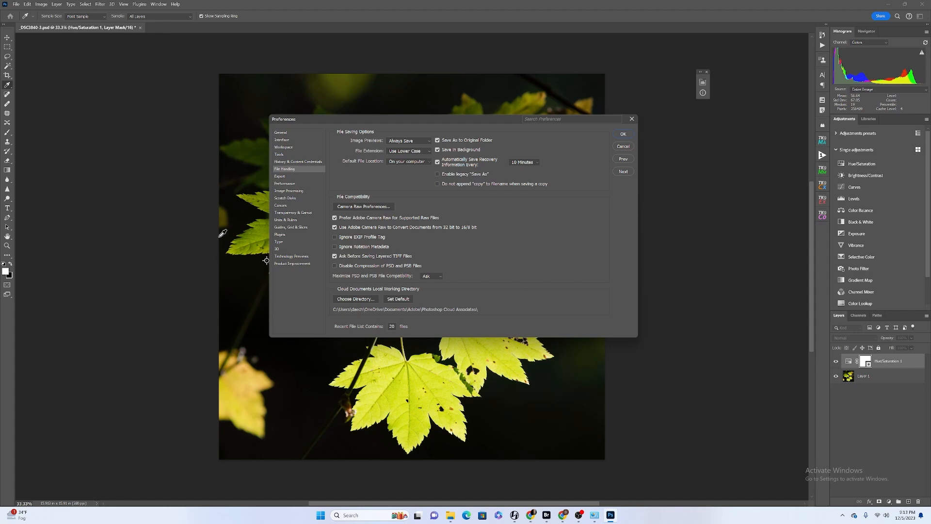
left_click(281, 176)
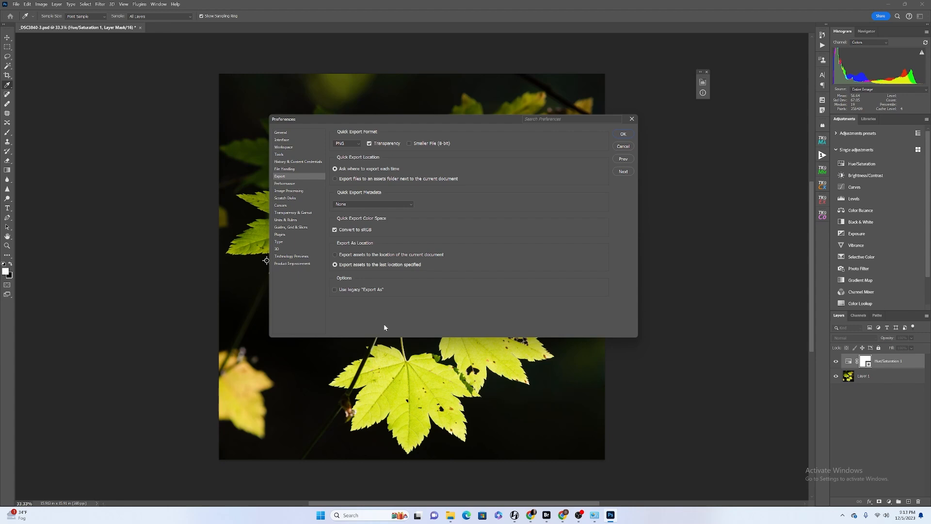
left_click(286, 184)
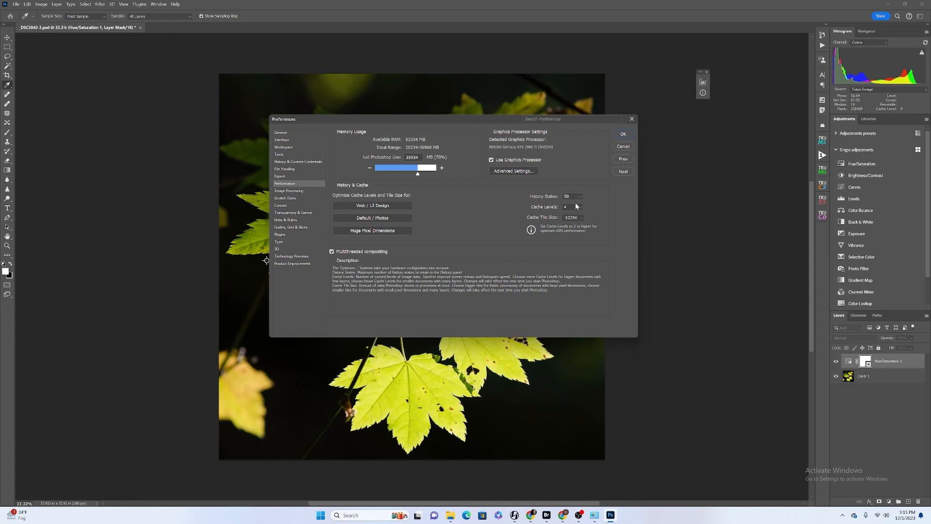
left_click(580, 206)
left_click(603, 192)
In the Image Processing preferences, set both Selections Processing and Remove Tool Processing to More stable
left_click(297, 191)
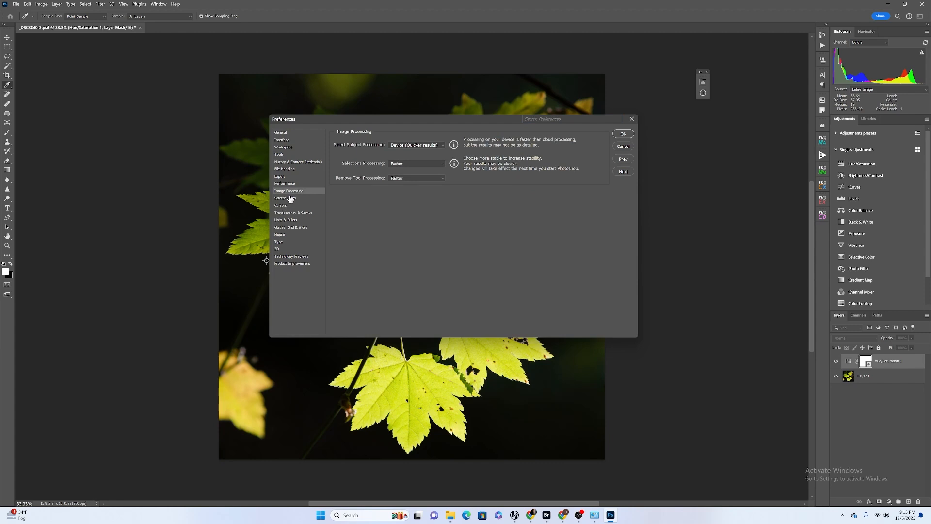
left_click(437, 165)
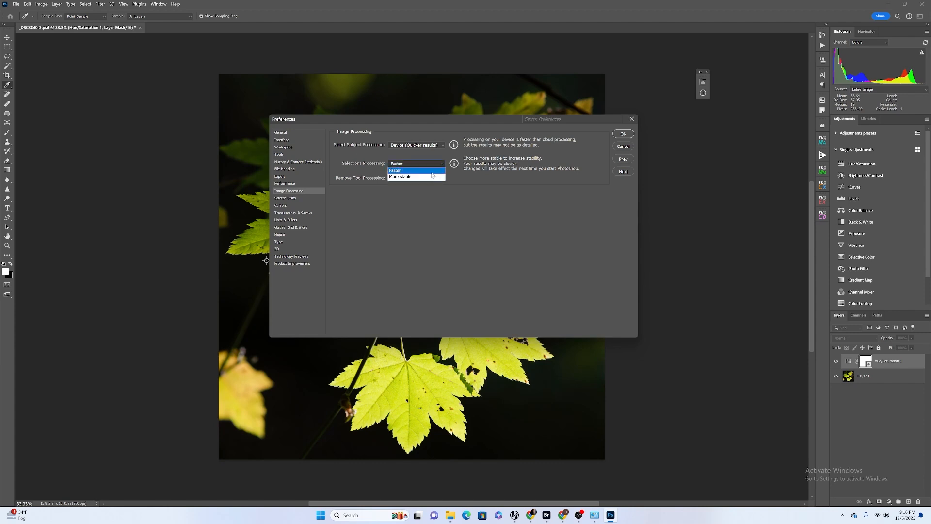
left_click(429, 171)
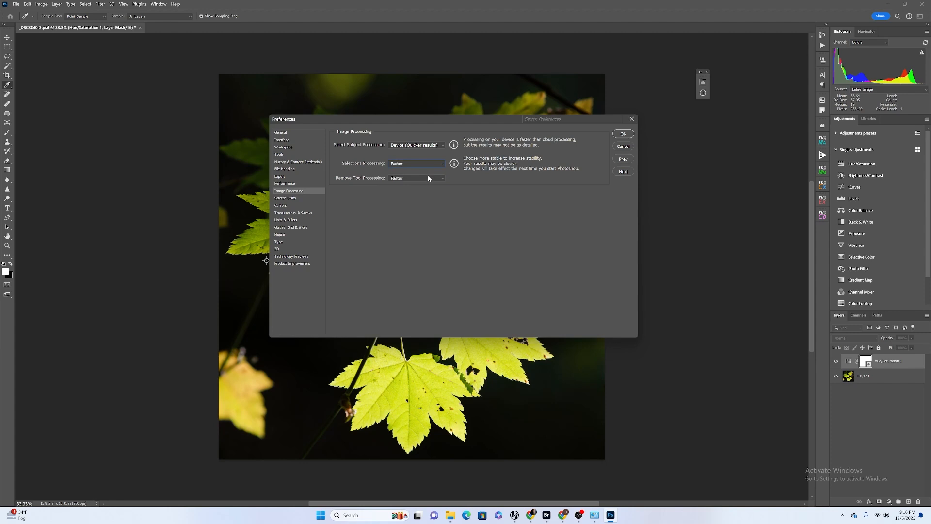
left_click(439, 163)
left_click(439, 177)
left_click(432, 179)
left_click(428, 190)
Return Remove Tool Processing and Selections Processing to Faster
left_click(443, 179)
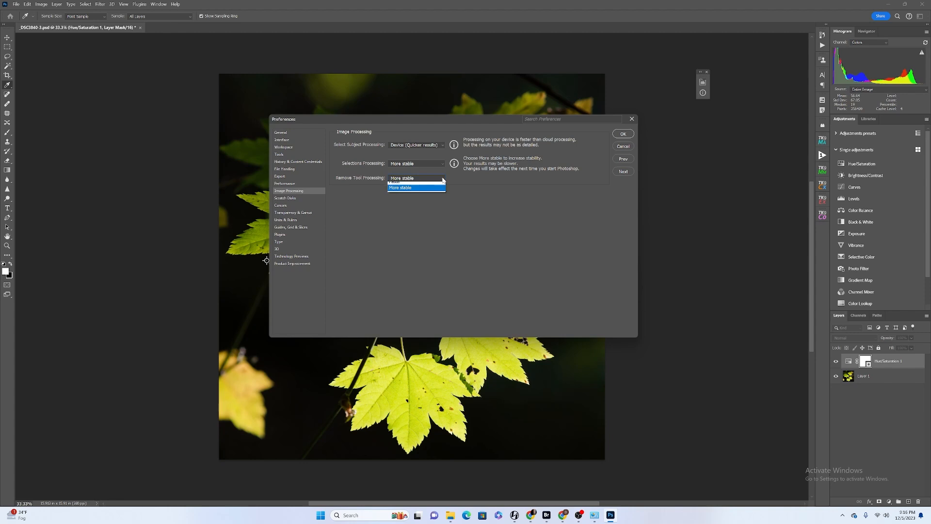
left_click(440, 183)
left_click(442, 166)
left_click(422, 178)
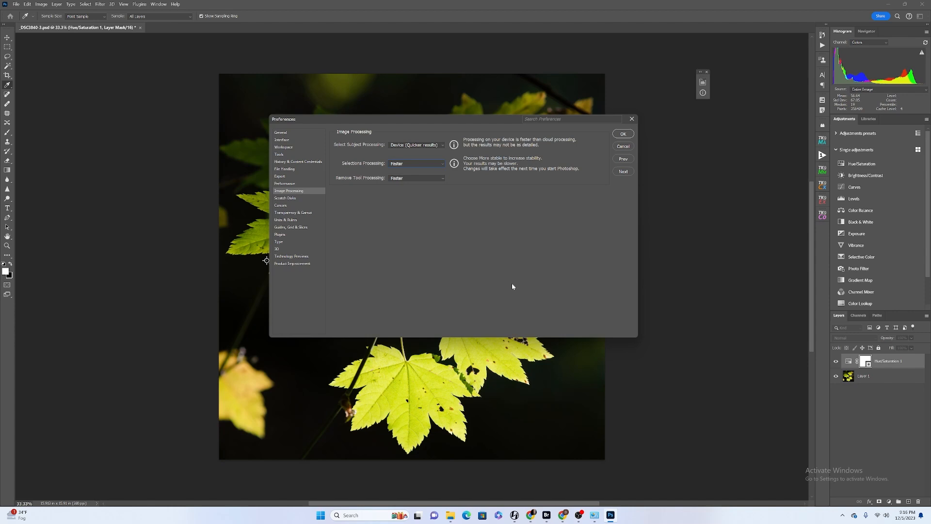
Review the Scratch Disks, Cursors and Transparency & Gamut preferences, highlighting the third drive in the scratch disk list
left_click(294, 199)
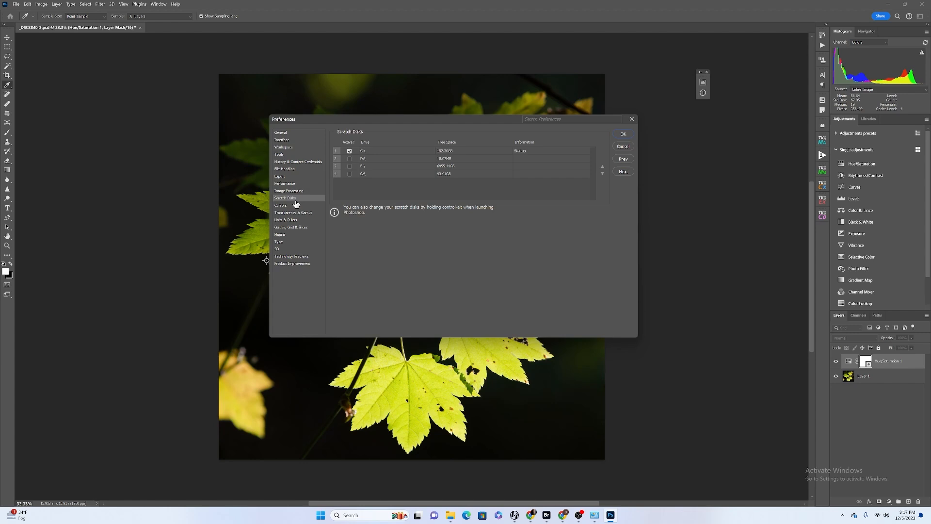
left_click(449, 167)
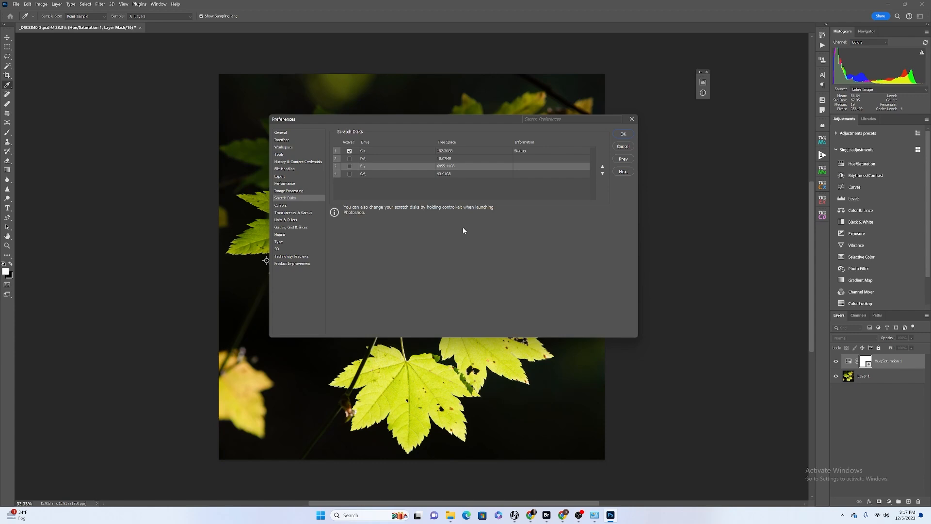
left_click(281, 205)
left_click(291, 213)
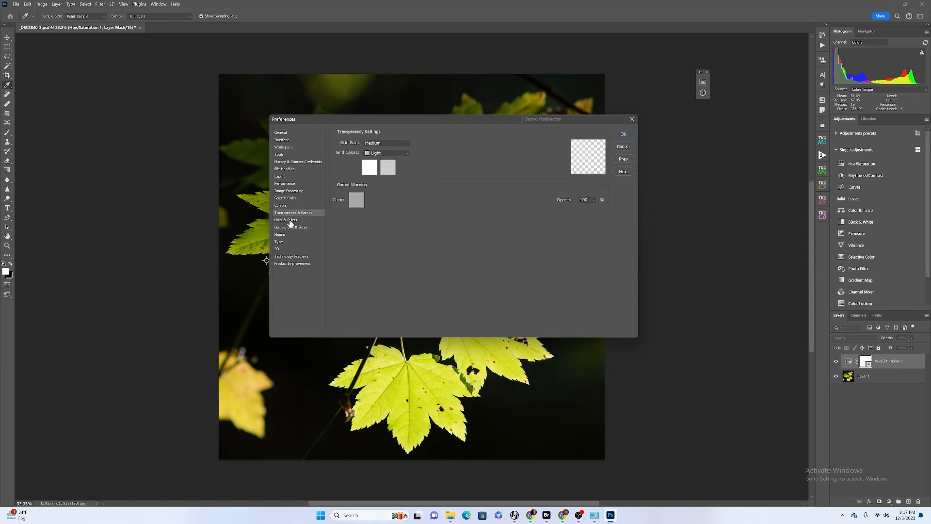
Examine the unit choices for type, column width, gutter and rulers in the Units & Rulers preferences, keeping the rulers in Inches
left_click(289, 220)
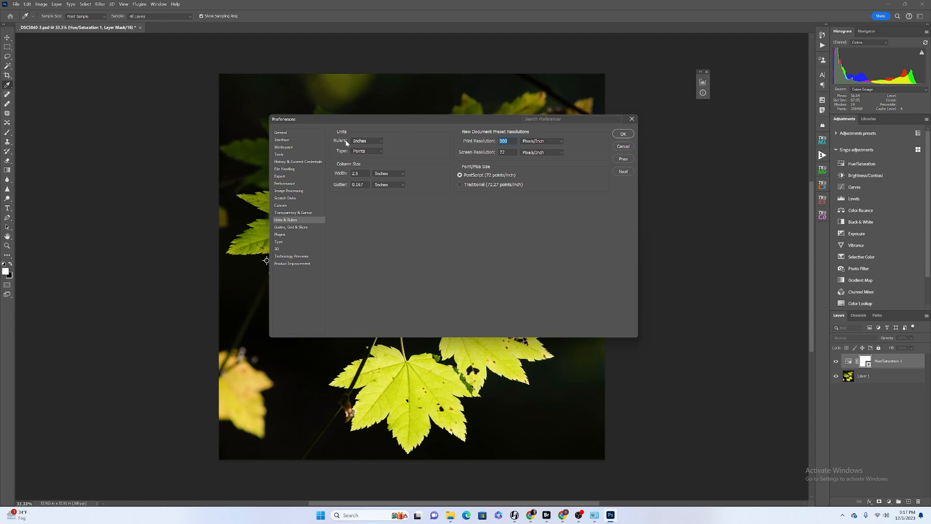
left_click(379, 150)
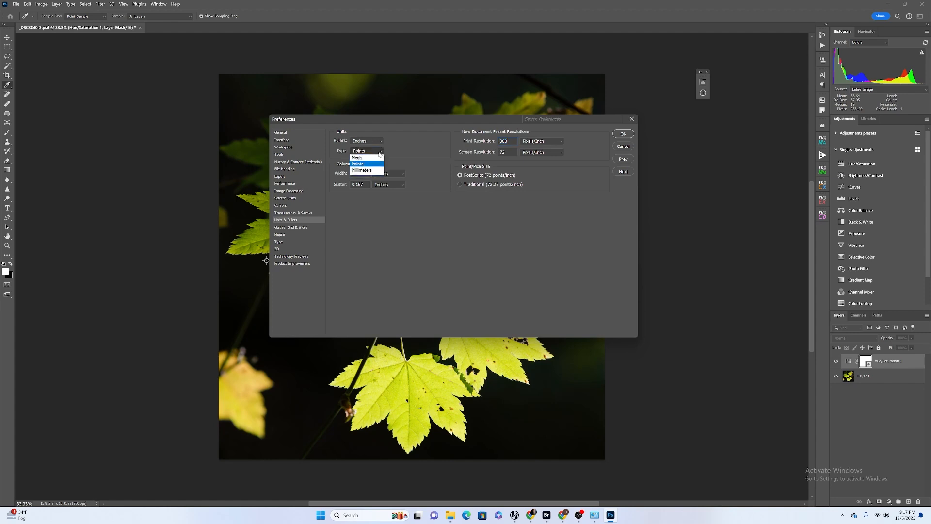
left_click(397, 179)
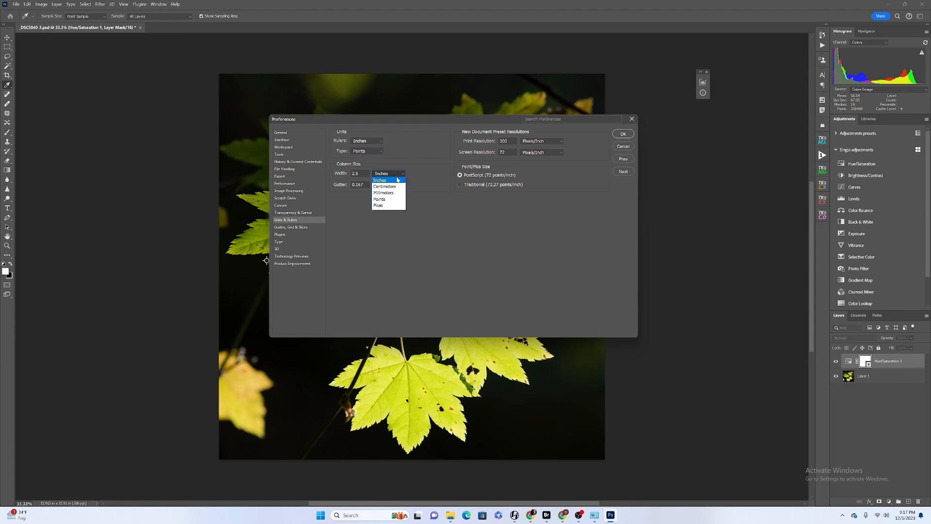
left_click(395, 180)
left_click(396, 184)
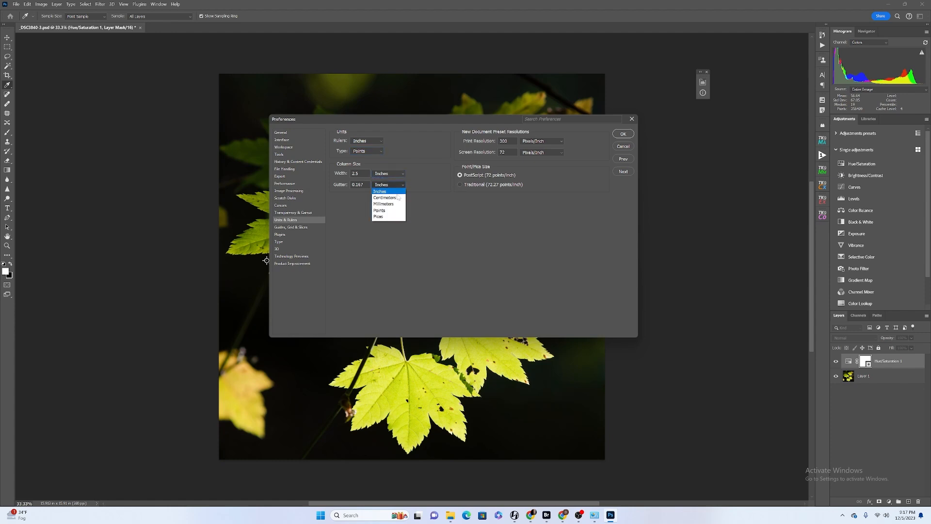
left_click(390, 185)
left_click(377, 142)
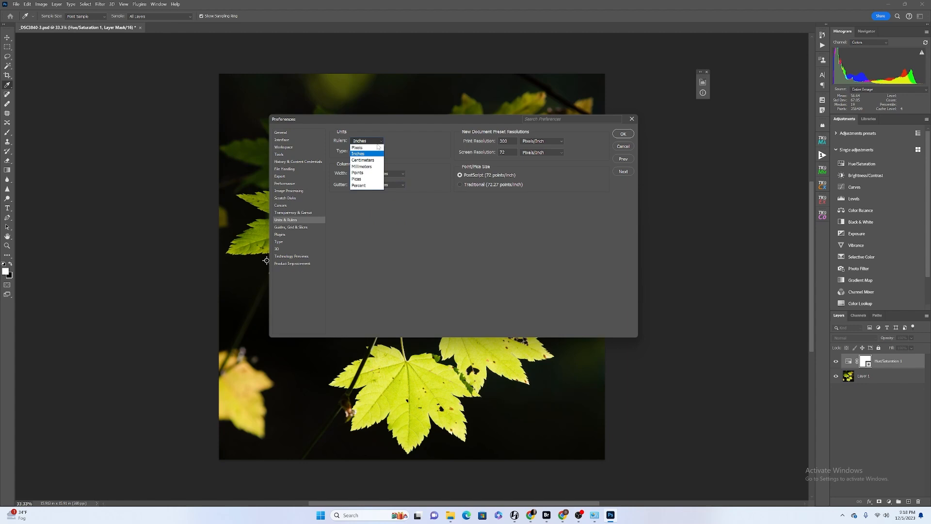
left_click(377, 154)
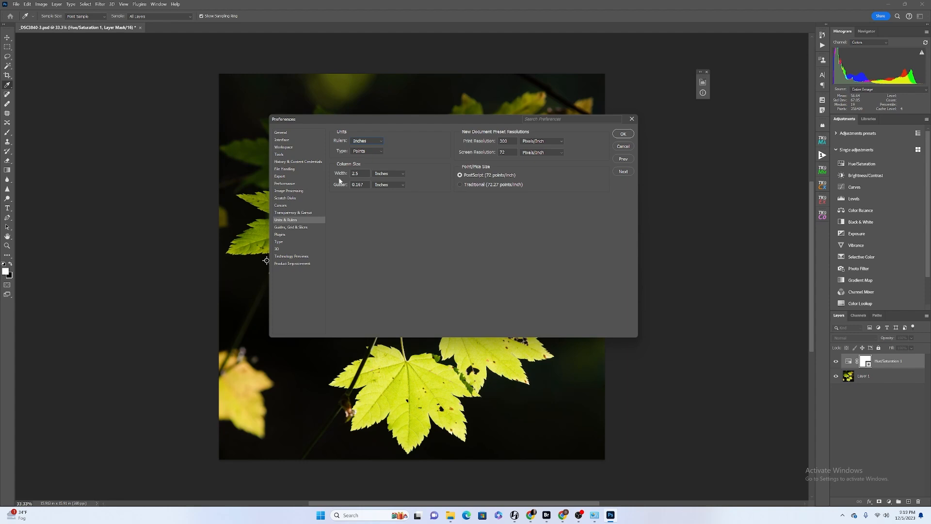
Review the Guides, Grid & Slices, Type, 3D, Technology Previews and Product Improvement preferences, then close the dialog and activate the Move tool
left_click(290, 228)
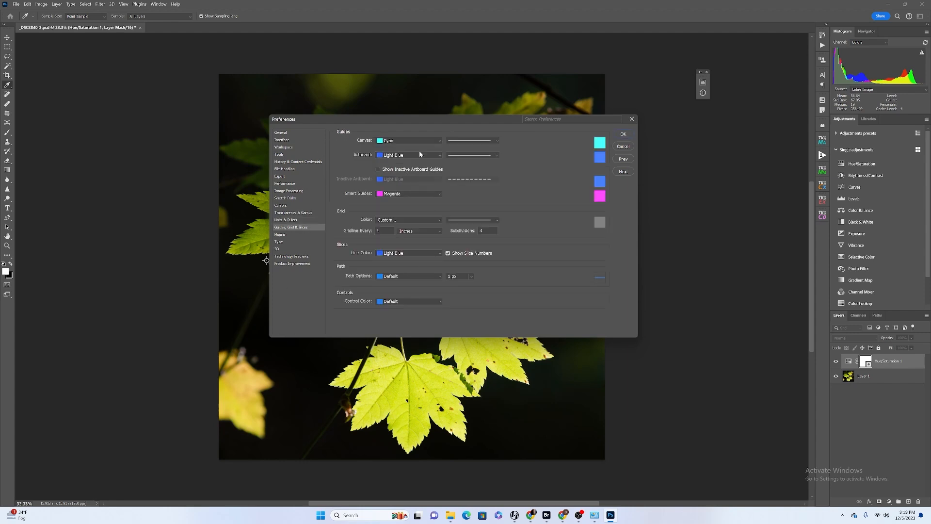
left_click(278, 248)
left_click(278, 242)
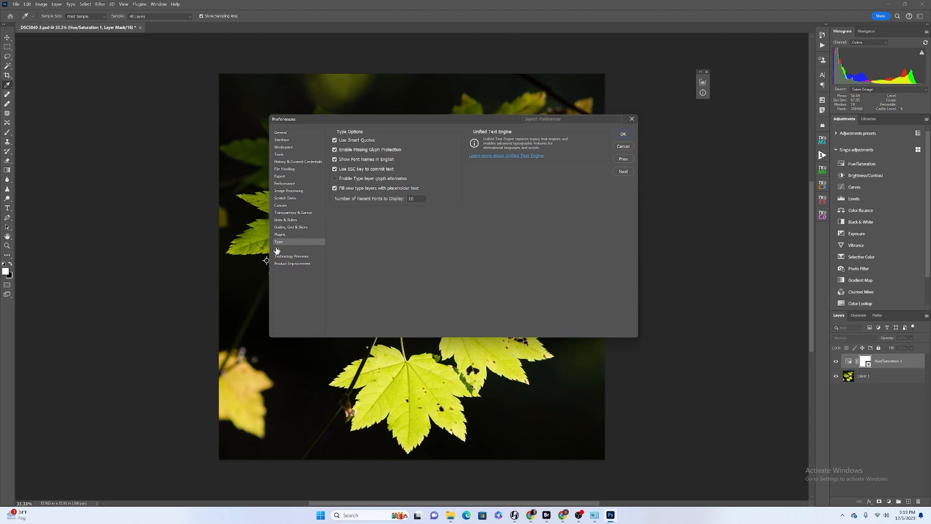
left_click(276, 250)
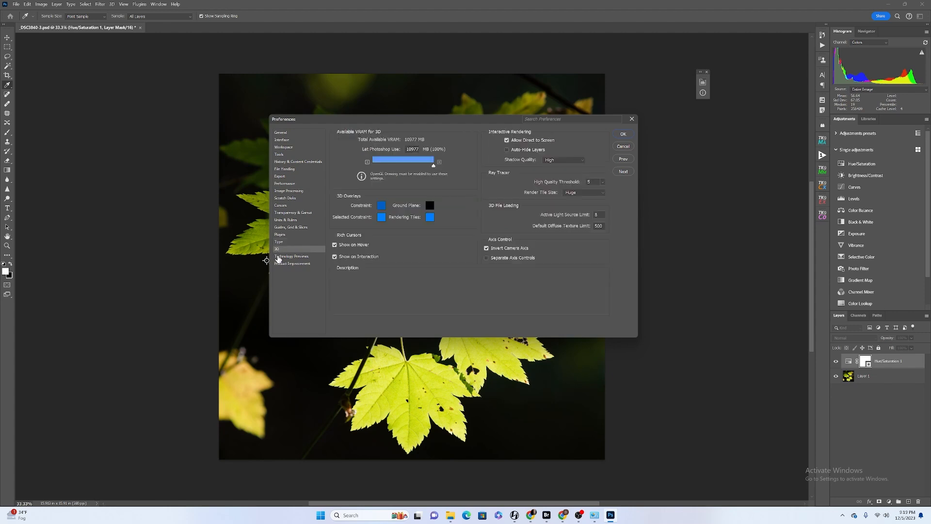
left_click(278, 256)
left_click(280, 264)
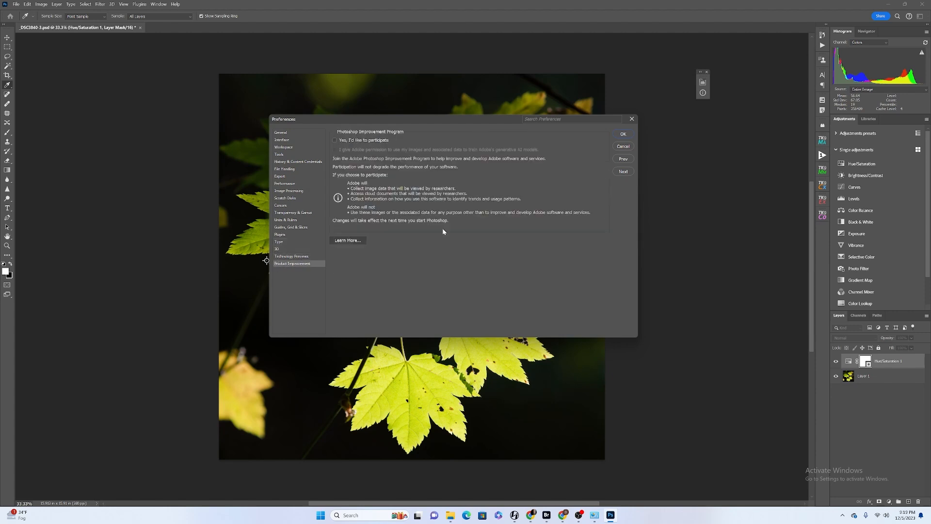
left_click(632, 120)
key("v")
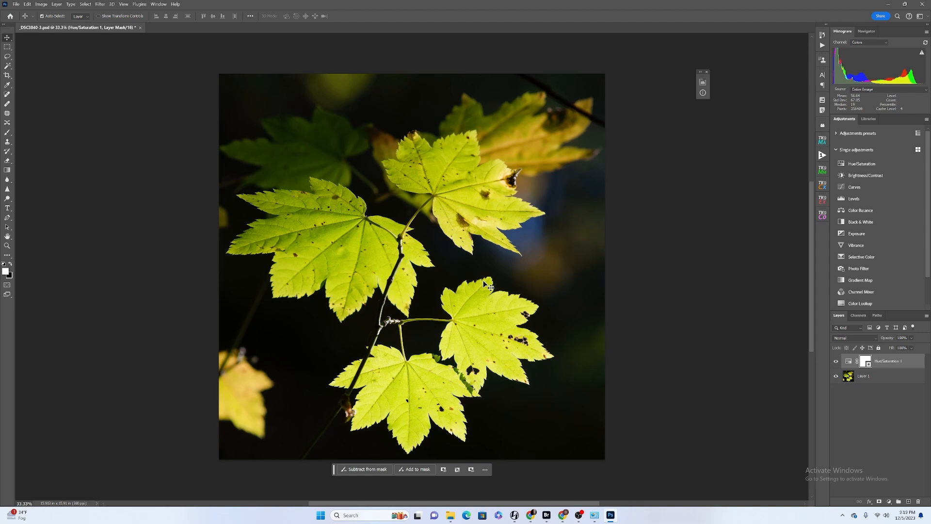
Locate the Camera Raw Preferences entry within the File Handling section of the program preferences, then close the dialog
left_click(27, 4)
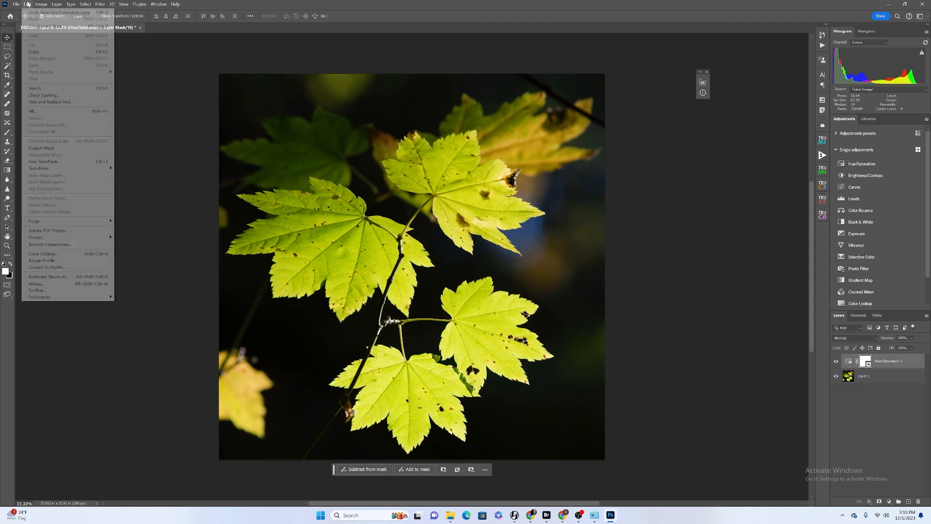
mouse_move(46, 297)
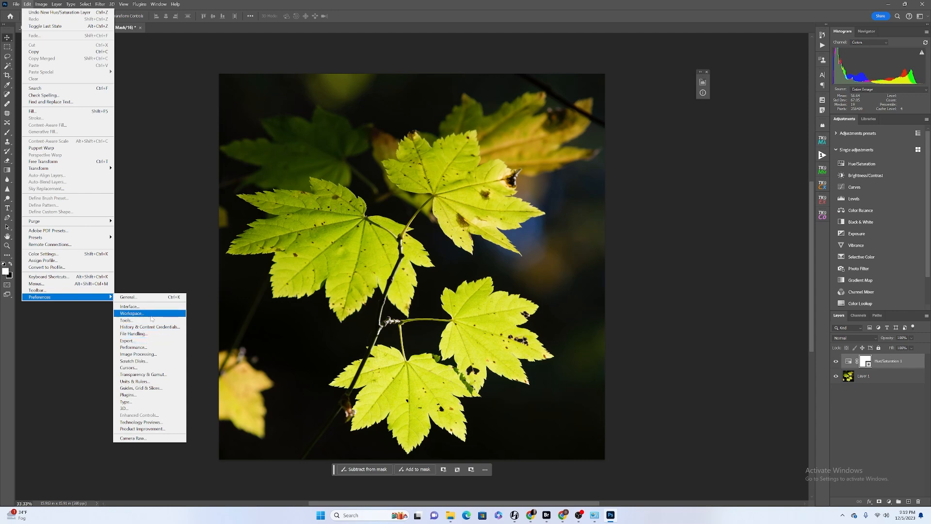
left_click(134, 297)
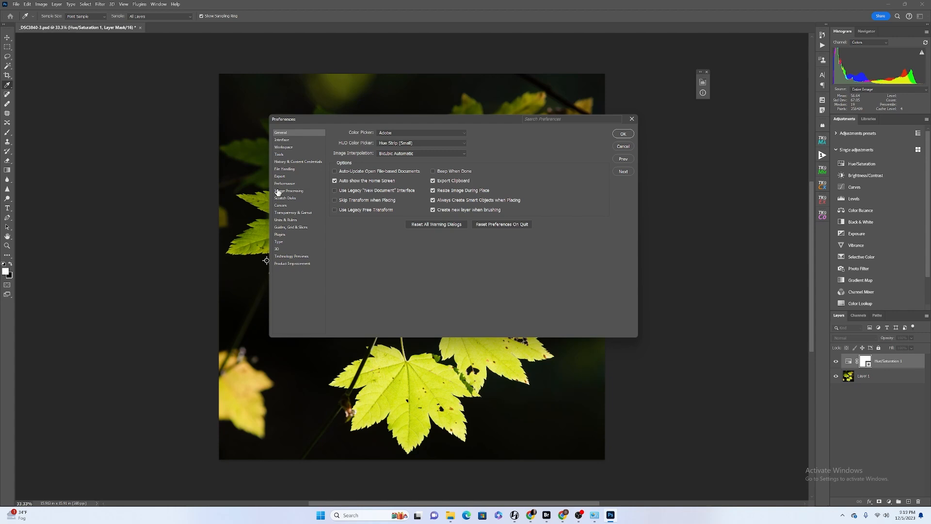
left_click(279, 169)
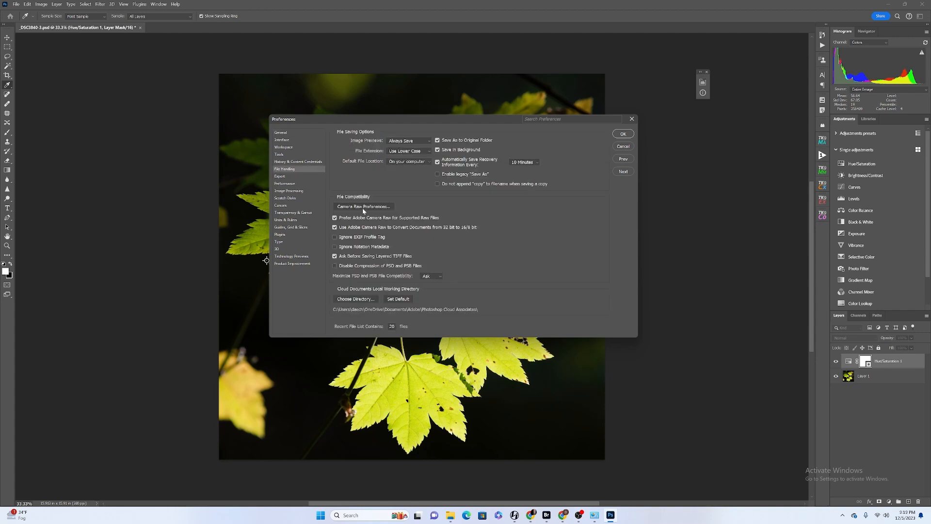
left_click(623, 134)
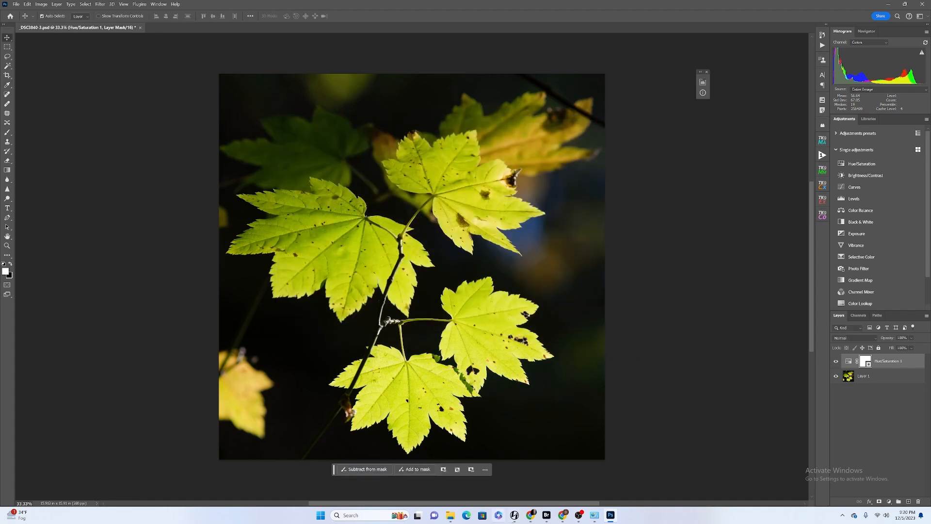
Switch to Adobe Bridge to see where its Camera Raw Preferences command is located, then return to Photoshop
left_click(546, 515)
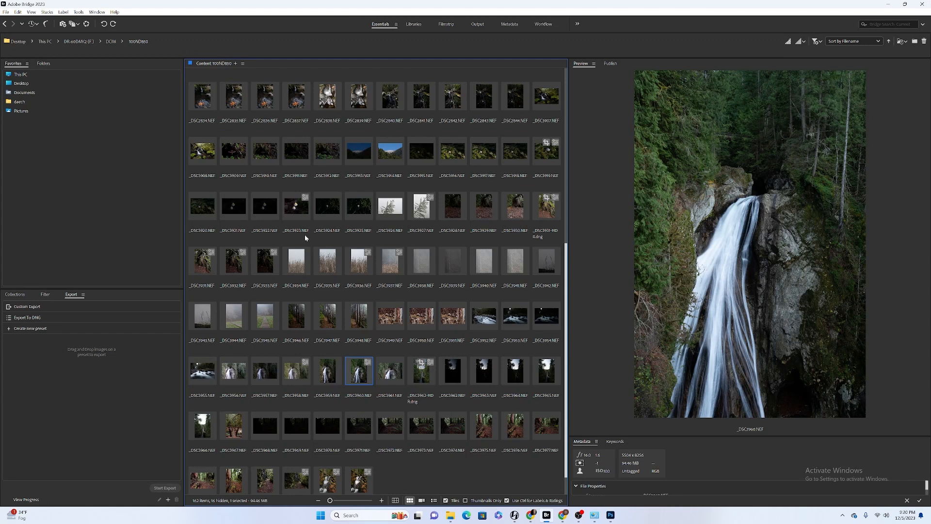
left_click(17, 12)
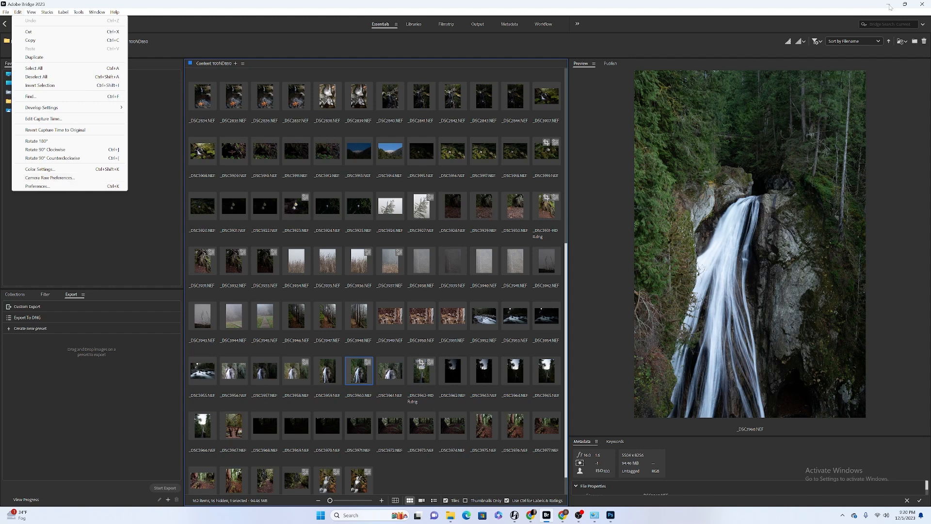
left_click(890, 7)
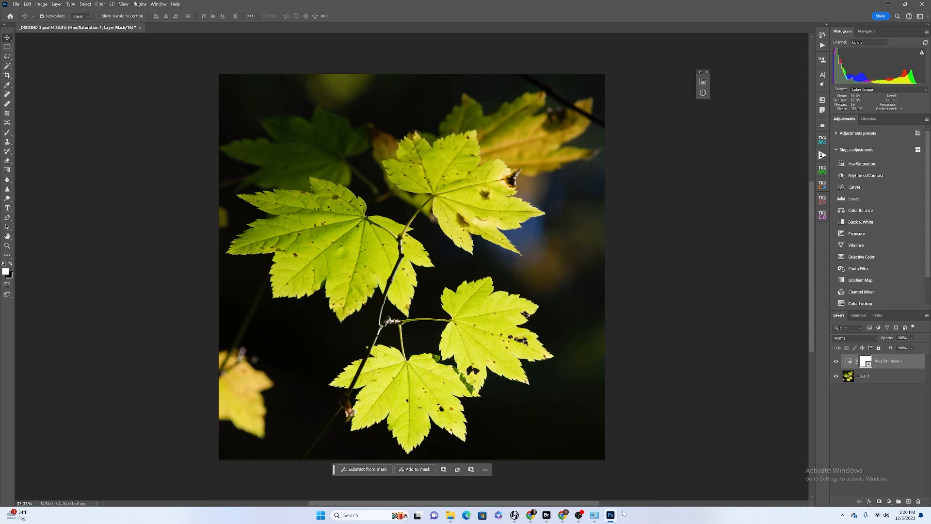
Open the waterfall photo _DSC3960.NEF from Adobe Bridge in Camera Raw and bring up its workflow preferences
left_click(546, 515)
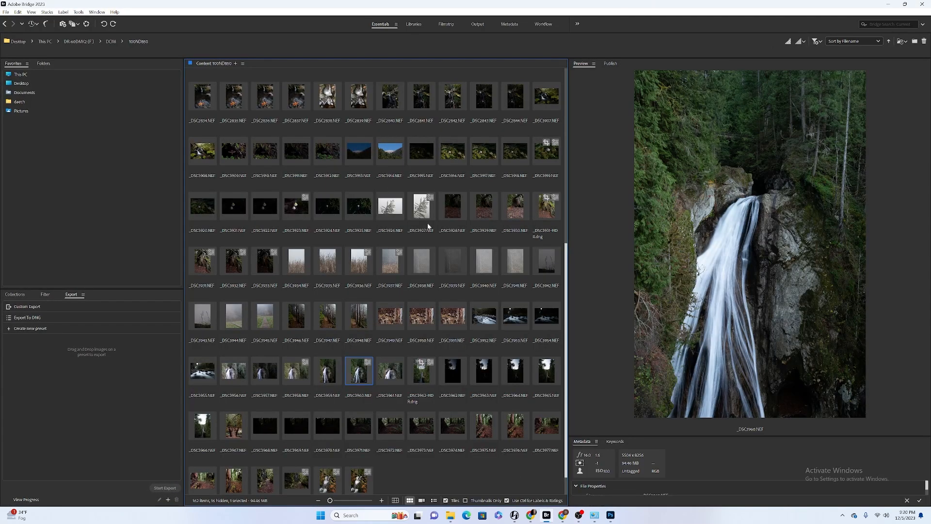
double_click(362, 372)
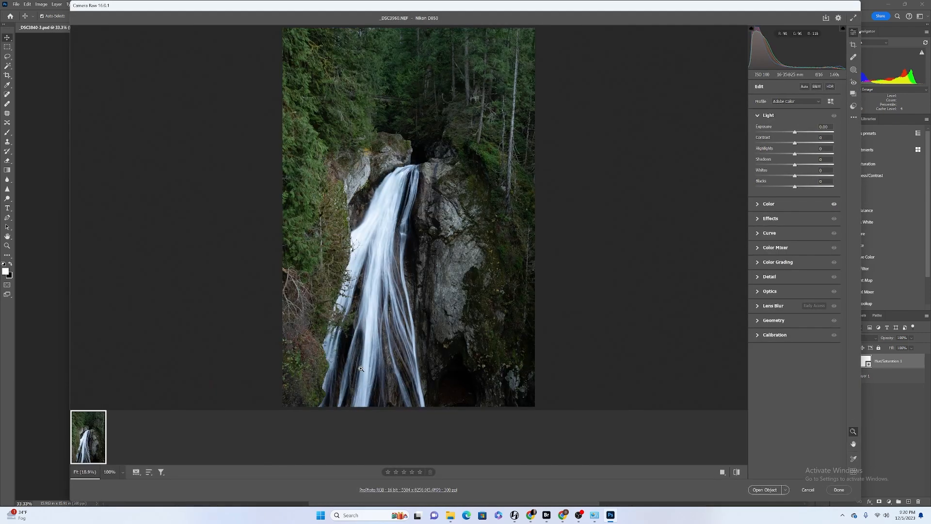
mouse_move(395, 9)
left_mouse_down()
mouse_move(355, 21)
mouse_move(390, 12)
left_mouse_up()
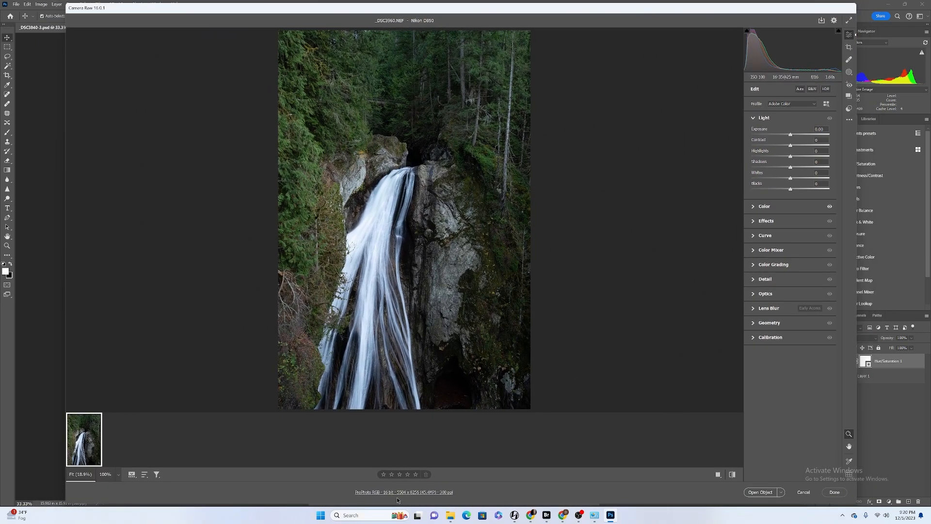
left_click(429, 493)
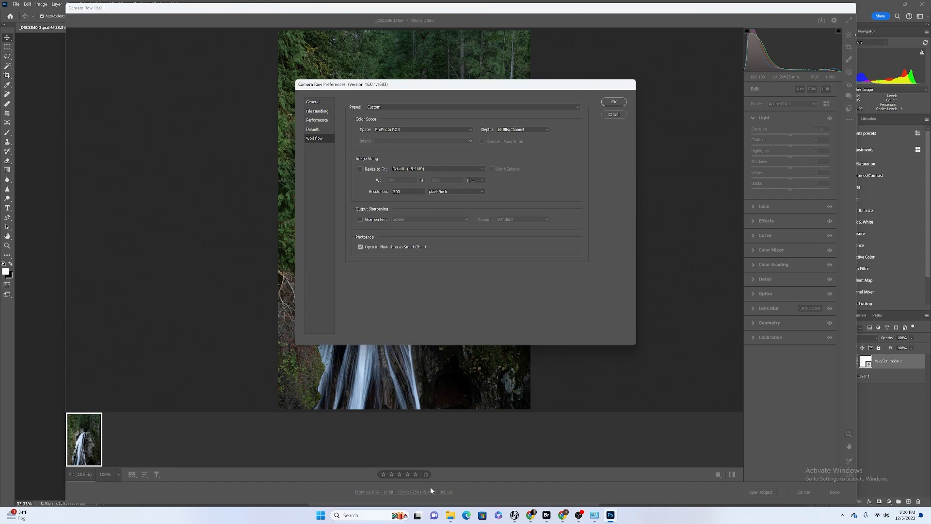
Review the General, File Handling, Performance and Defaults sections of the Camera Raw preferences, then return to Workflow
left_click(313, 102)
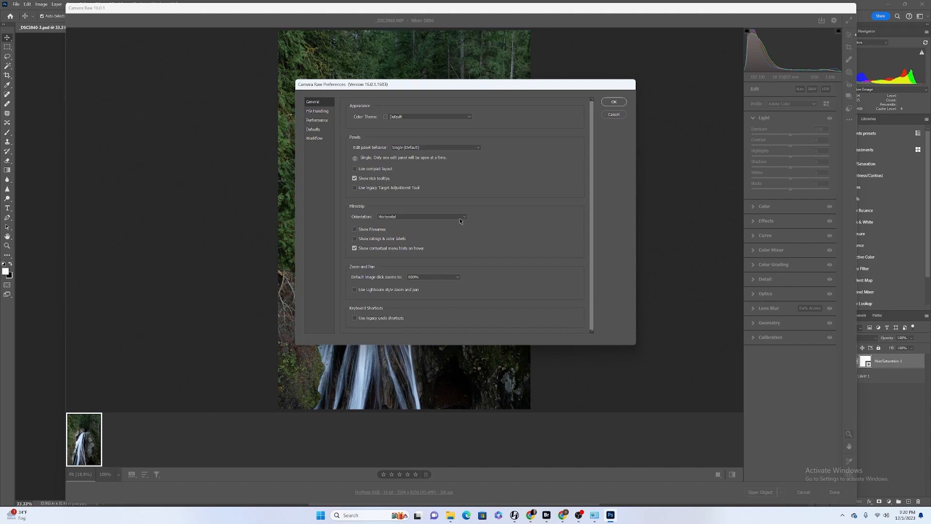
left_click(320, 111)
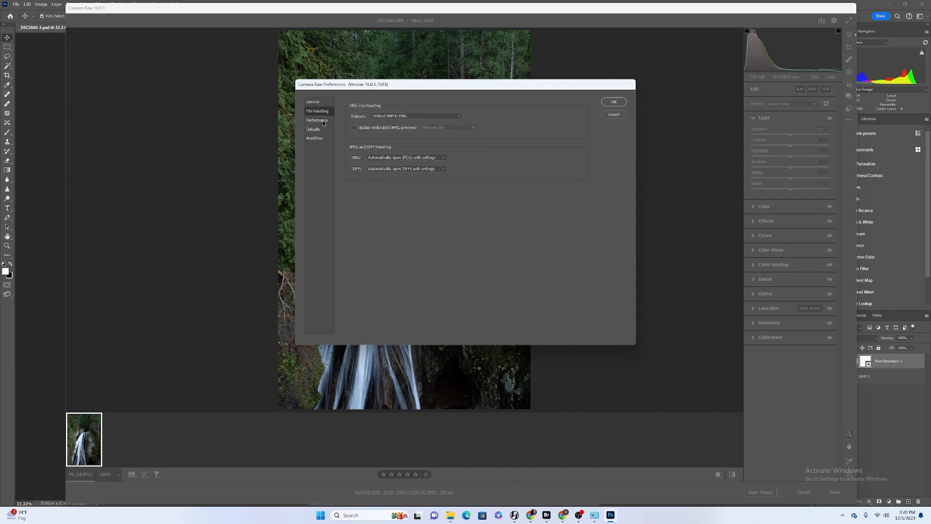
left_click(324, 123)
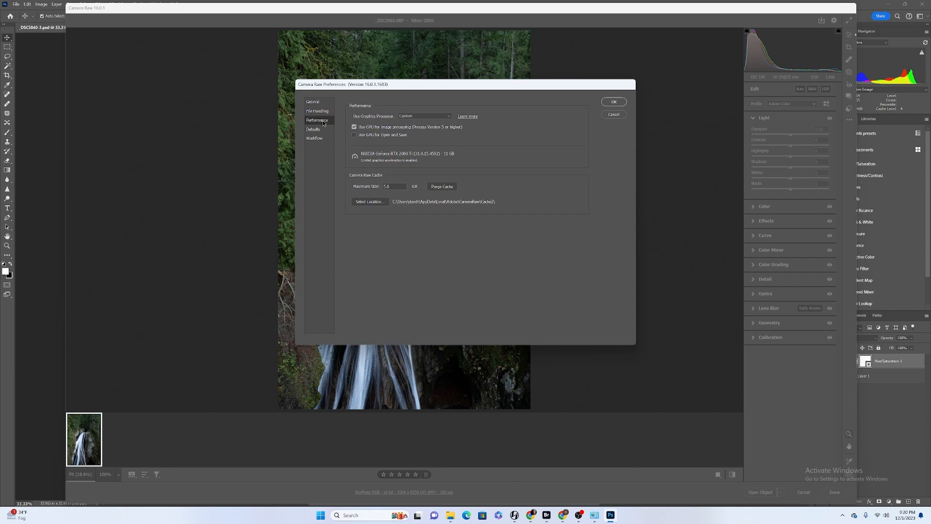
left_click(315, 130)
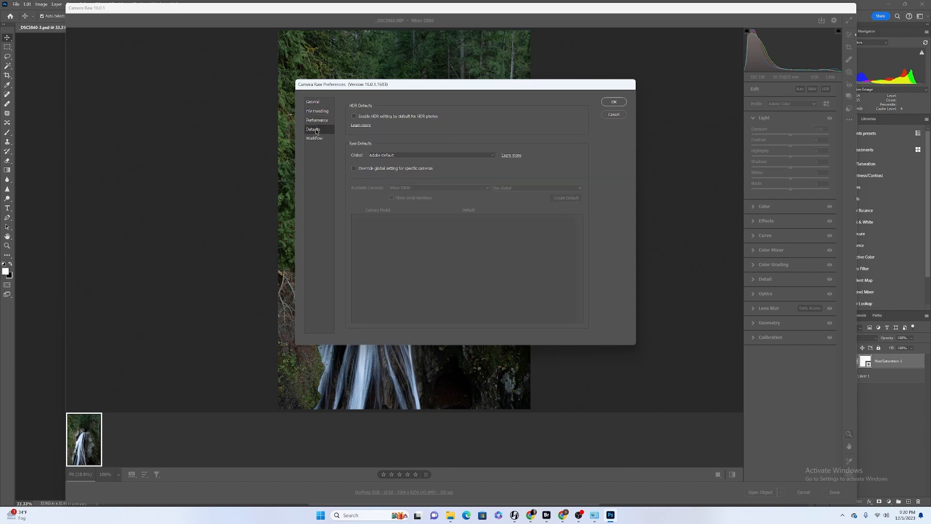
left_click(316, 138)
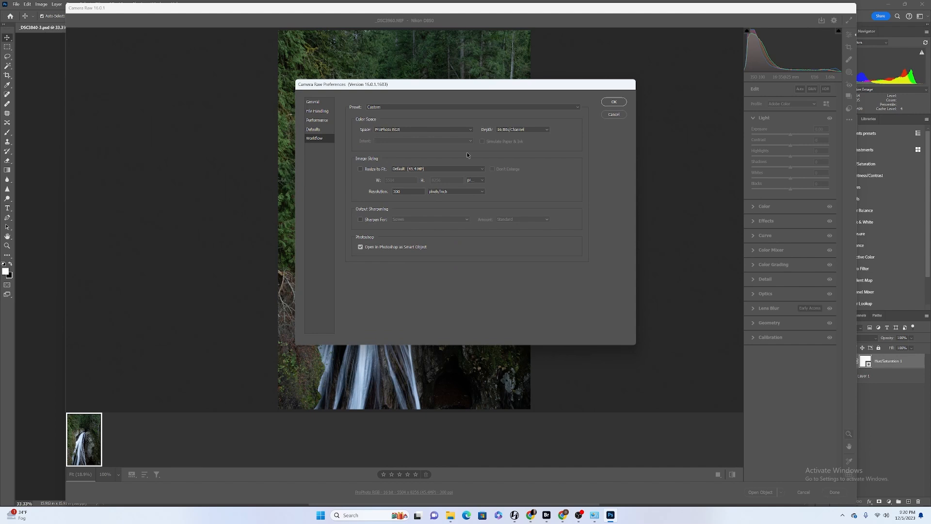
Choose ProPhoto RGB as the Camera Raw color space and 16 Bits/Channel as the depth
left_click(468, 131)
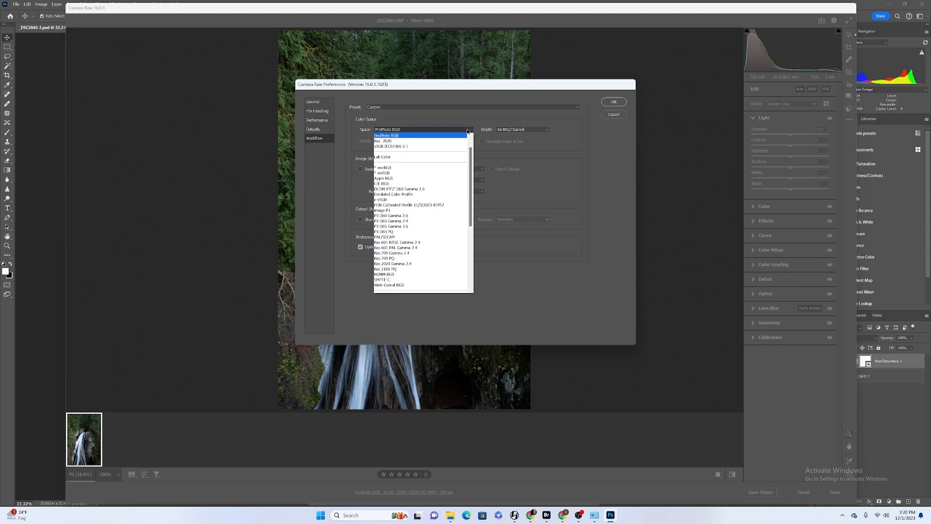
left_click(462, 137)
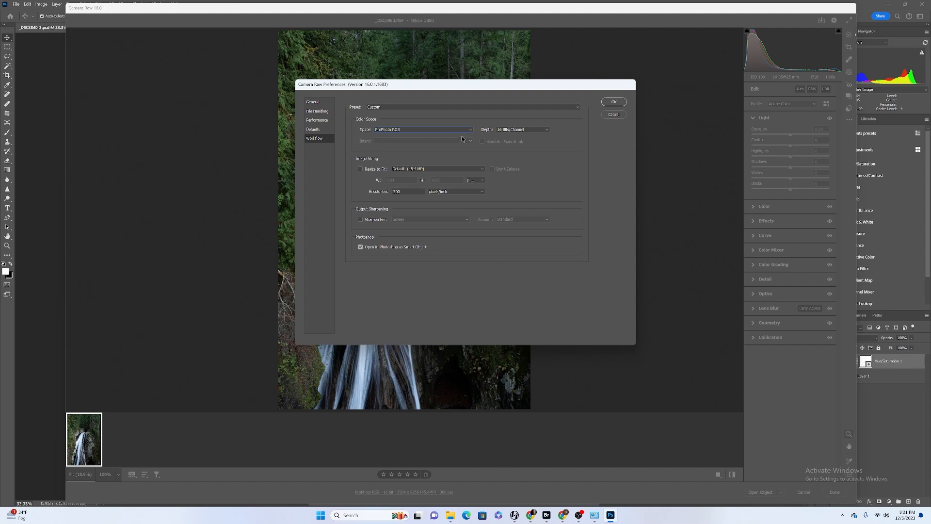
left_click(540, 131)
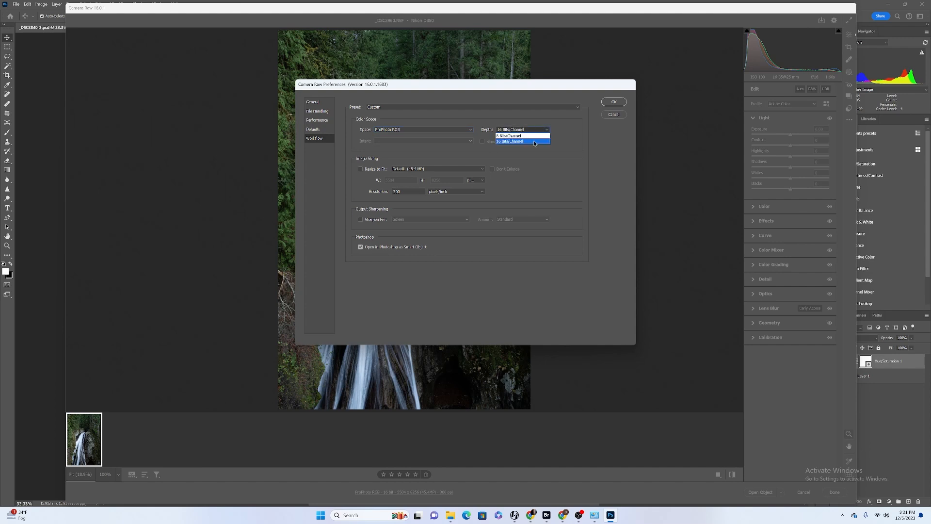
left_click(535, 141)
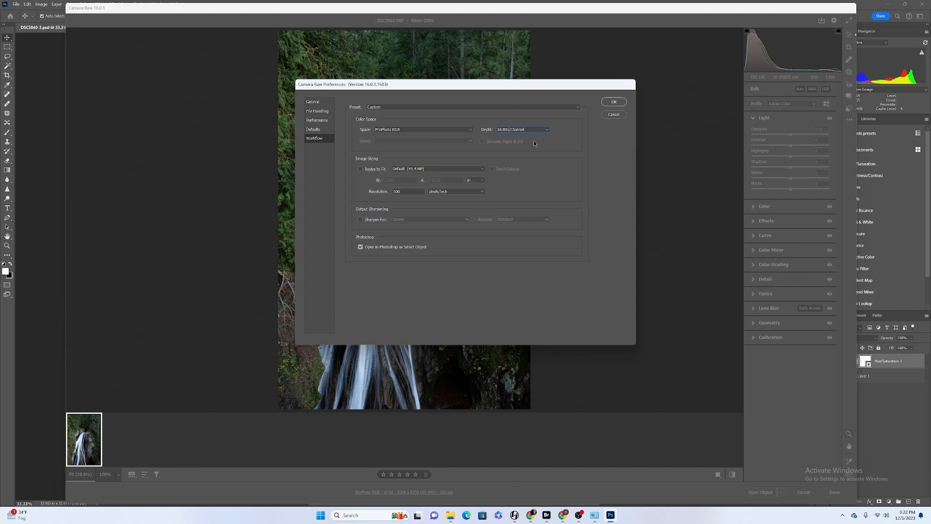
Keep Resize to Fit and output sharpening off in the workflow preferences, with the resolution at 300 pixels/inch
left_click(361, 172)
left_click(361, 172)
double_click(406, 191)
left_click(473, 192)
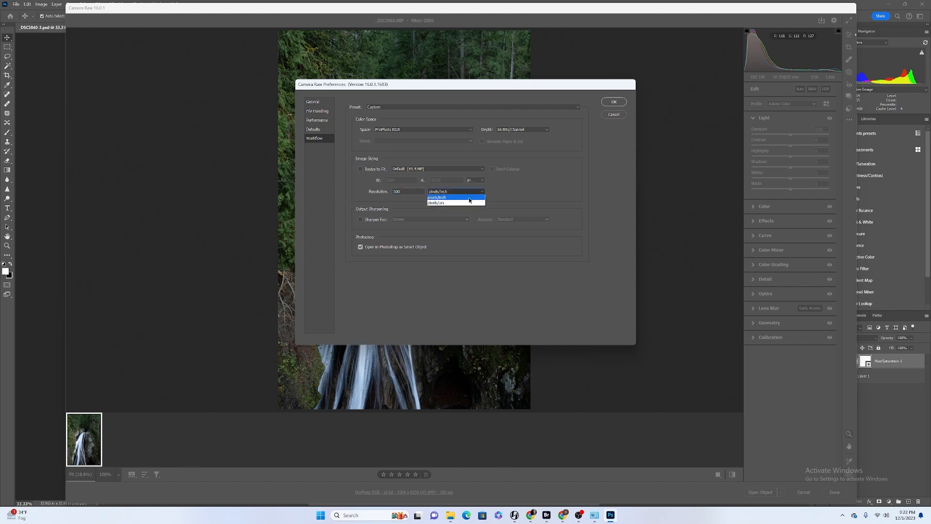
left_click(469, 198)
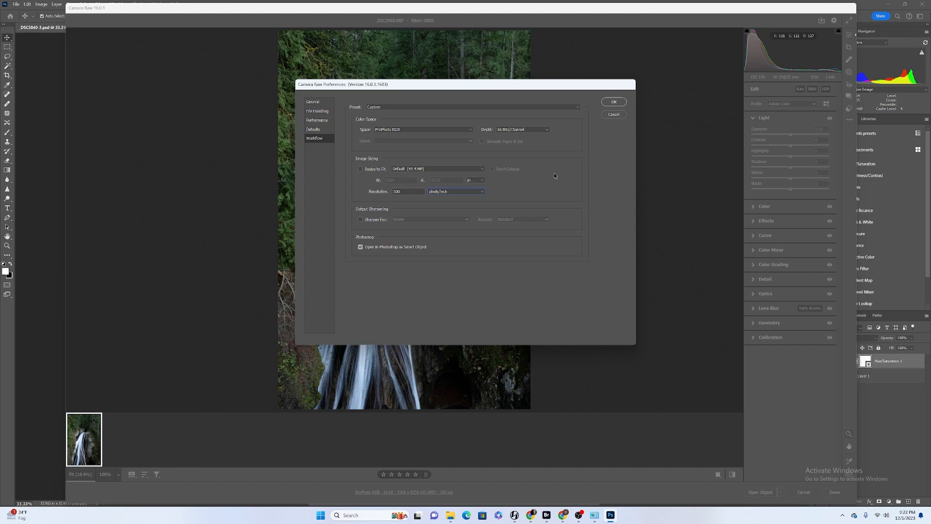
left_click(360, 219)
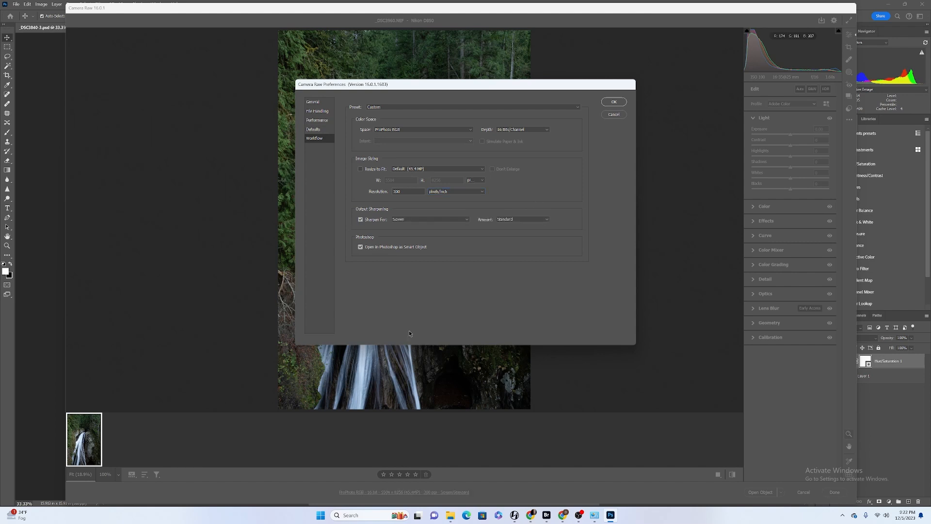
left_click(361, 219)
Accept the preferences with Open in Photoshop as Smart Object enabled and open the waterfall photo as a smart object
left_click(361, 248)
left_click(614, 102)
left_click(760, 492)
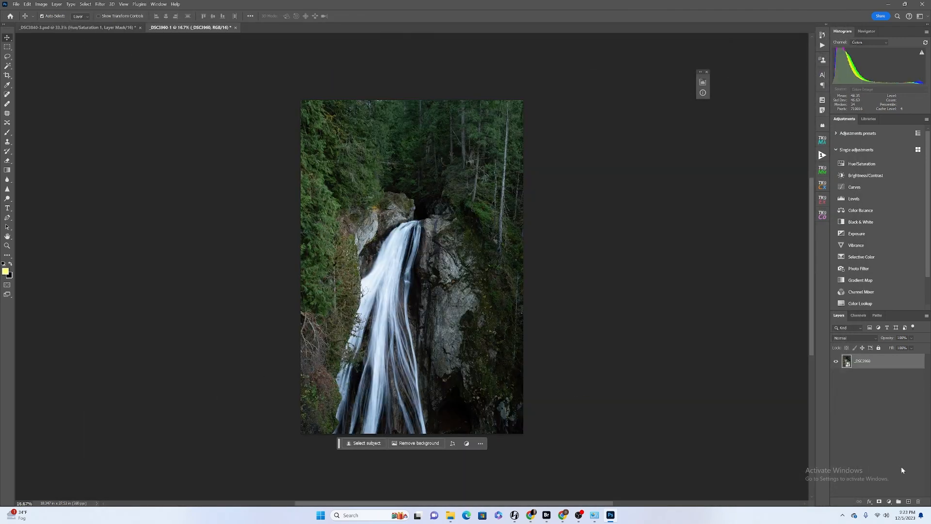
Reopen the waterfall smart object in Camera Raw, accept it without edits, and revert to the Open As Smart Object history state
double_click(848, 367)
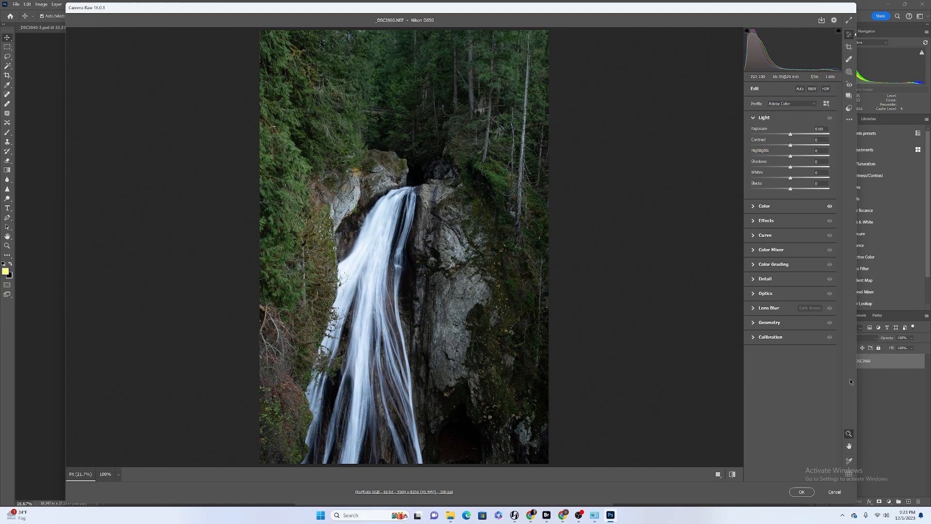
left_click(803, 492)
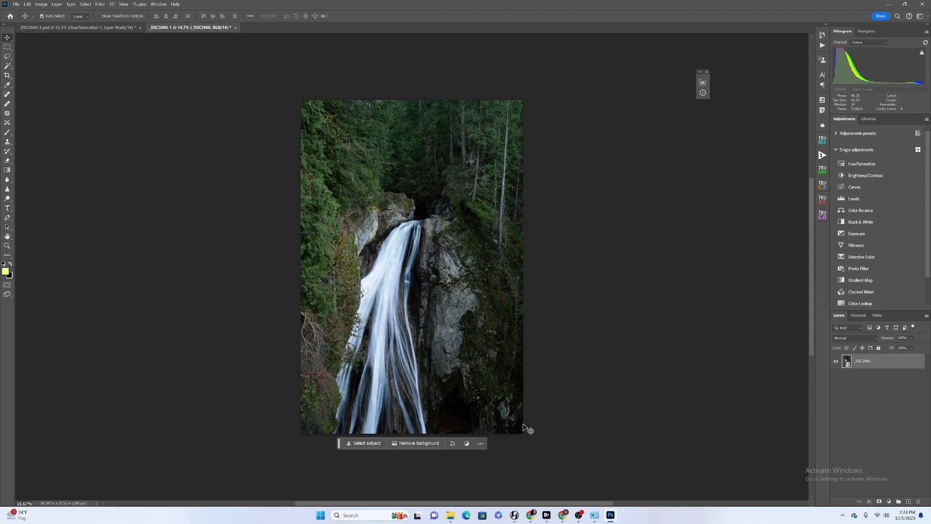
left_click(823, 35)
left_click(776, 59)
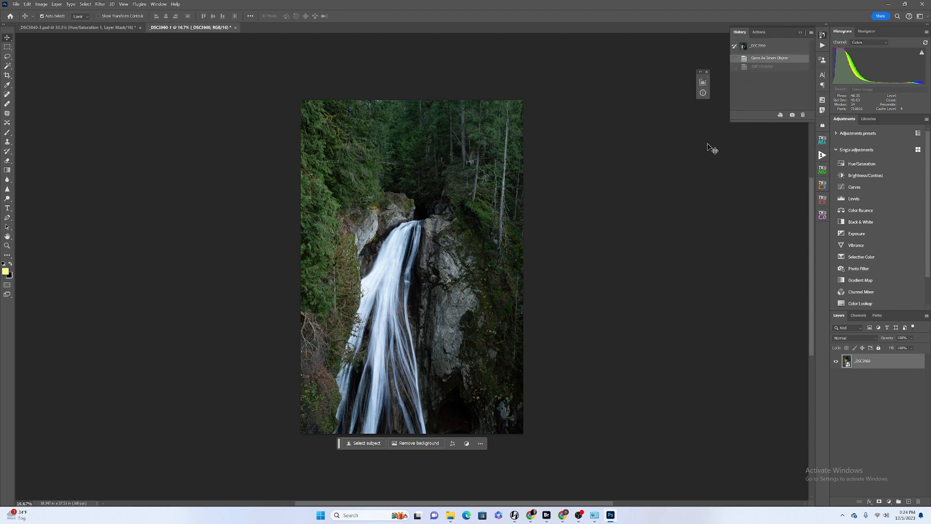
left_click(801, 33)
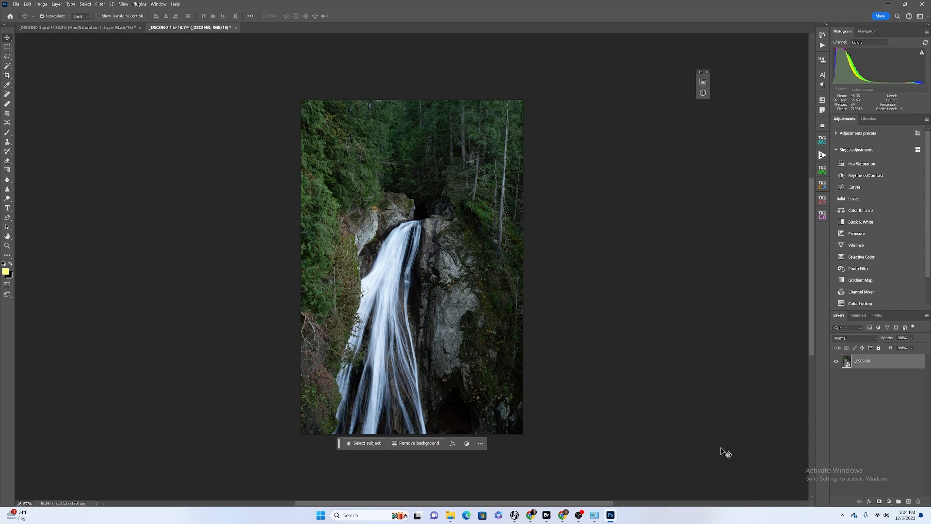